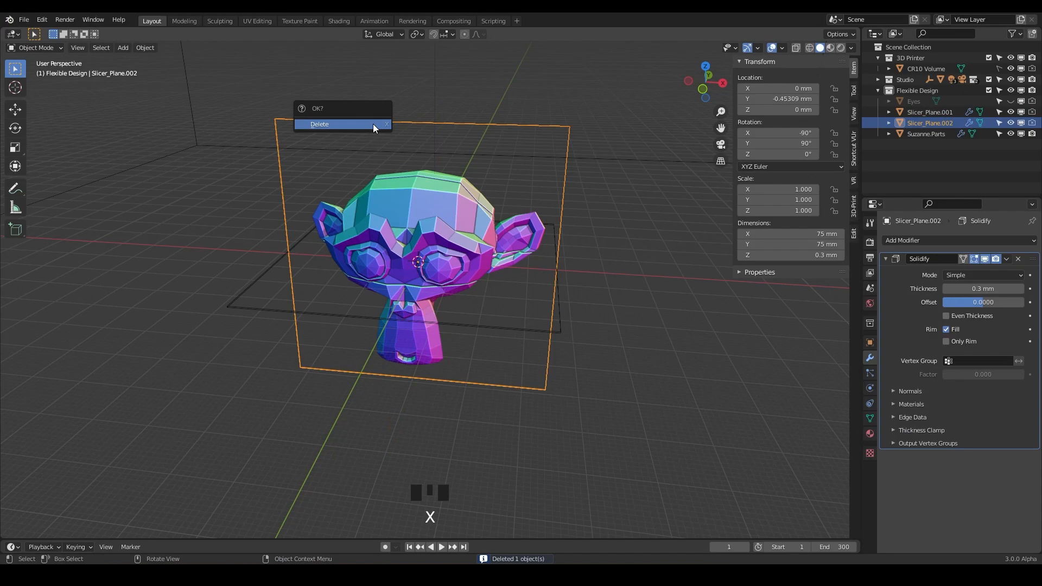
- Delete the two slicing planes, Slicer_Plane.002 and Slicer_Plane.001, that cross the monkey head
left_click(373, 124)
left_click(288, 313)
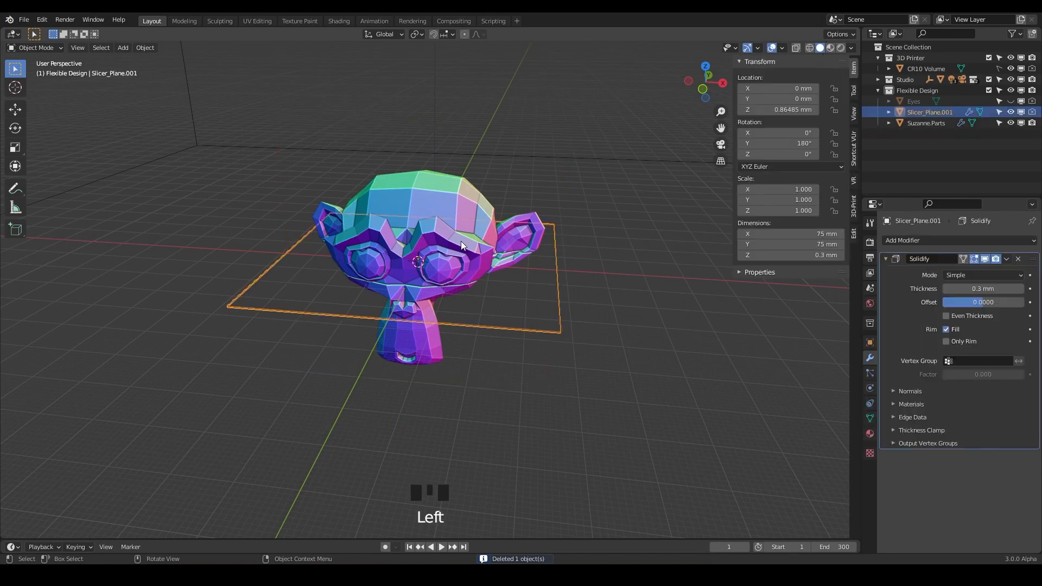
key("x")
left_click(398, 292)
- Select the monkey head and rename the object from Suzanne.Parts to Suzanne
middle_click_drag(487, 328, 427, 241)
left_click(426, 239)
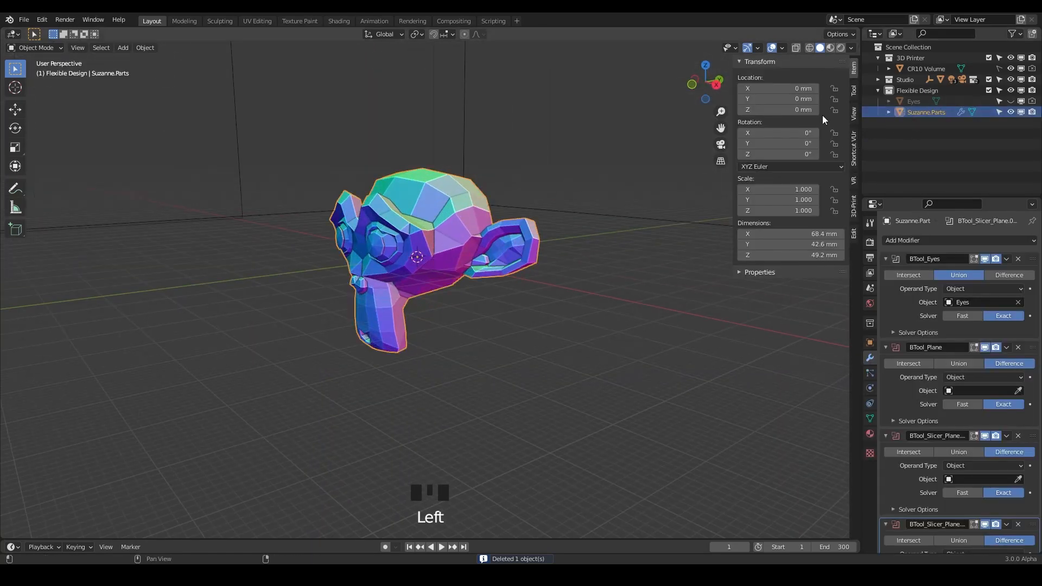
middle_click_drag(384, 302, 485, 307)
left_click(933, 111)
double_click(934, 111)
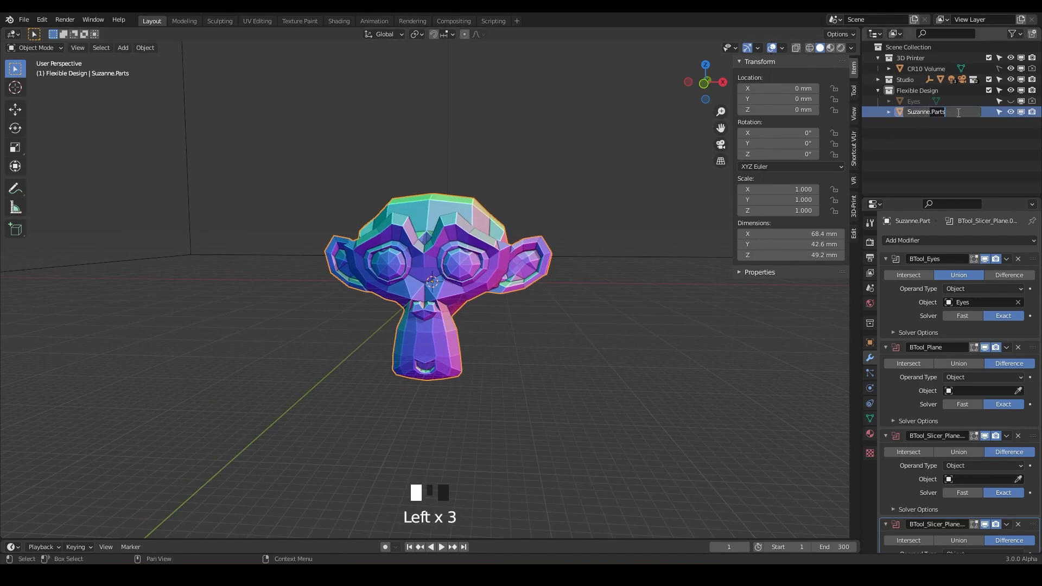
key("Return")
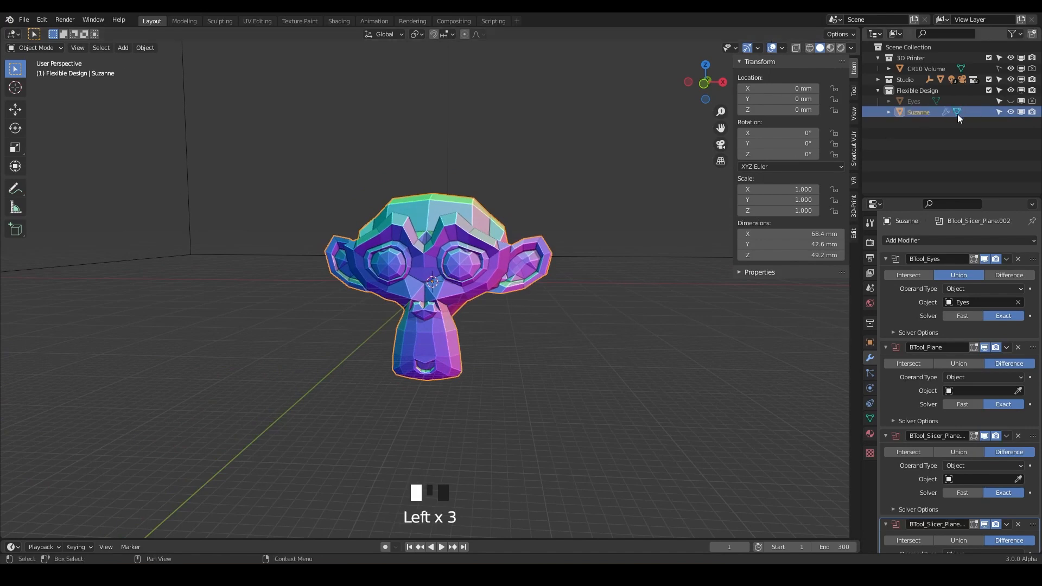
- Remove BTool_Plane and both BTool_Slicer_Plane modifiers from Suzanne, and collapse the remaining BTool_Eyes modifier
scroll(452, 346, "up", 3)
middle_click_drag(460, 301, 735, 330, "shift")
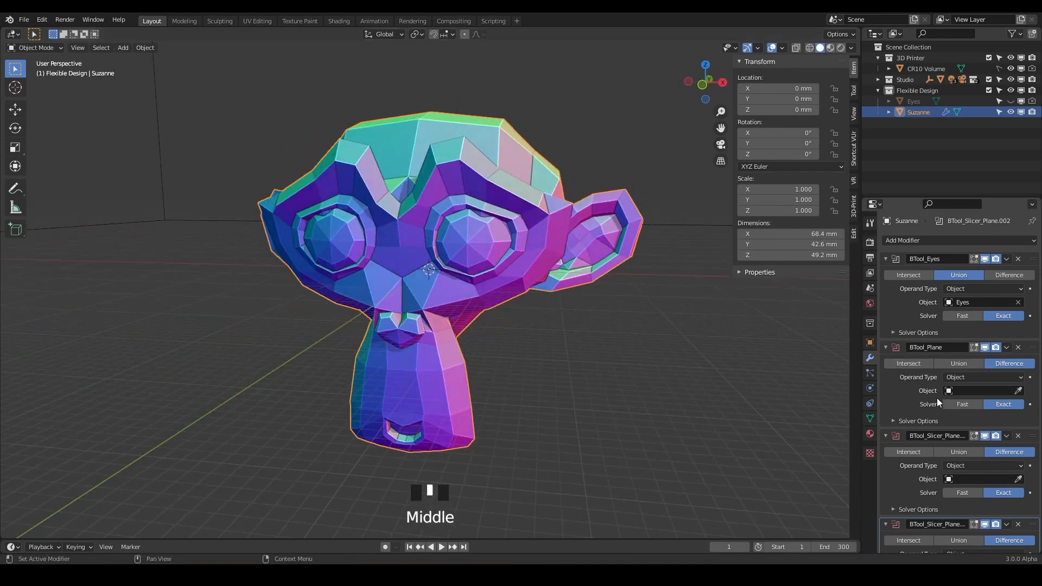
left_click(885, 348)
left_click(886, 362)
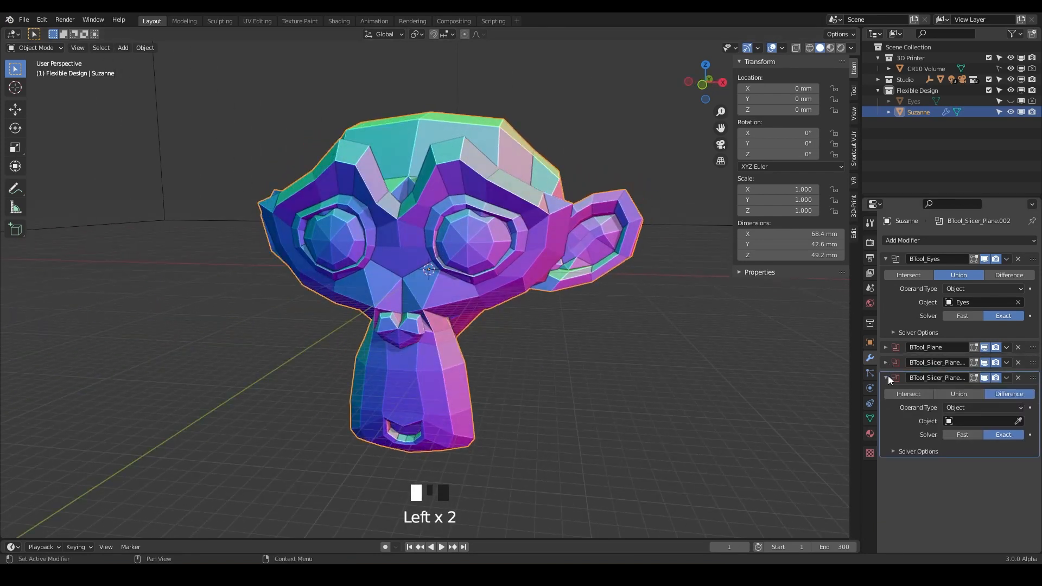
left_click(886, 377)
left_click(1018, 378)
left_click(1019, 363)
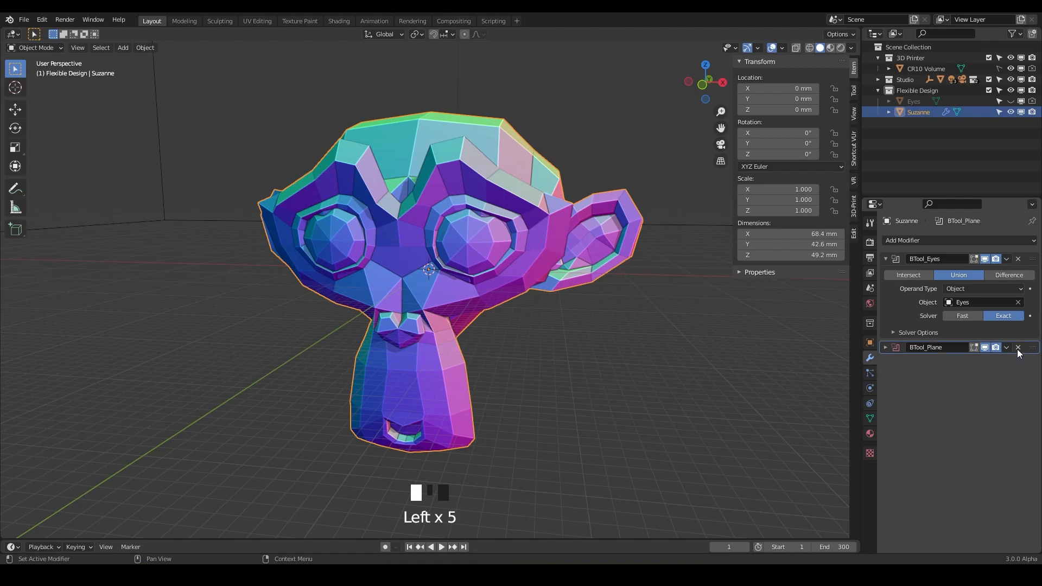
left_click(1018, 347)
left_click(886, 259)
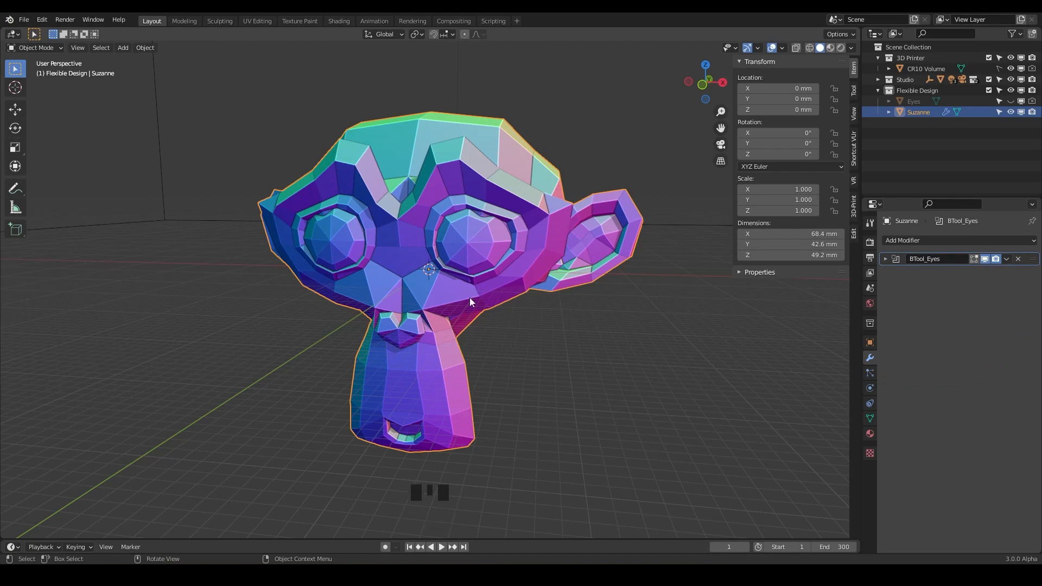
- Add a 2 mm cube mesh at the world origin inside the monkey head and keep it selected
middle_click_drag(479, 327, 459, 353, "shift")
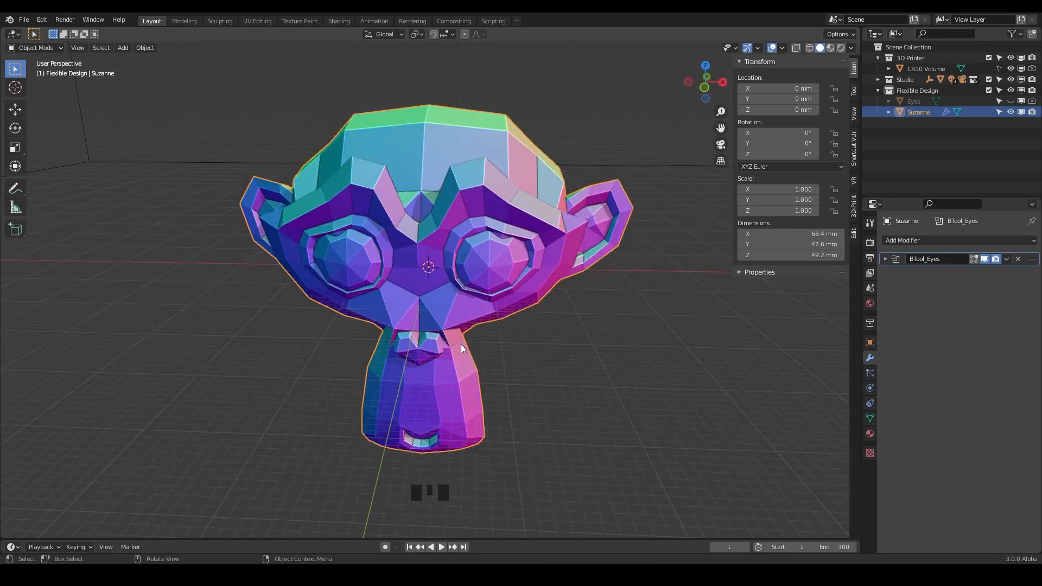
key("shift+a")
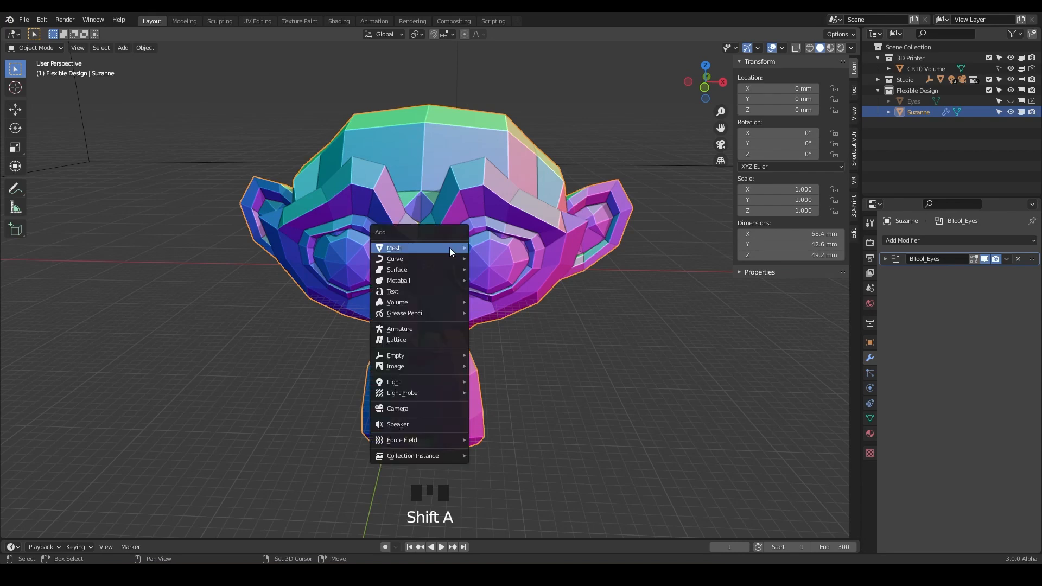
mouse_move(449, 248)
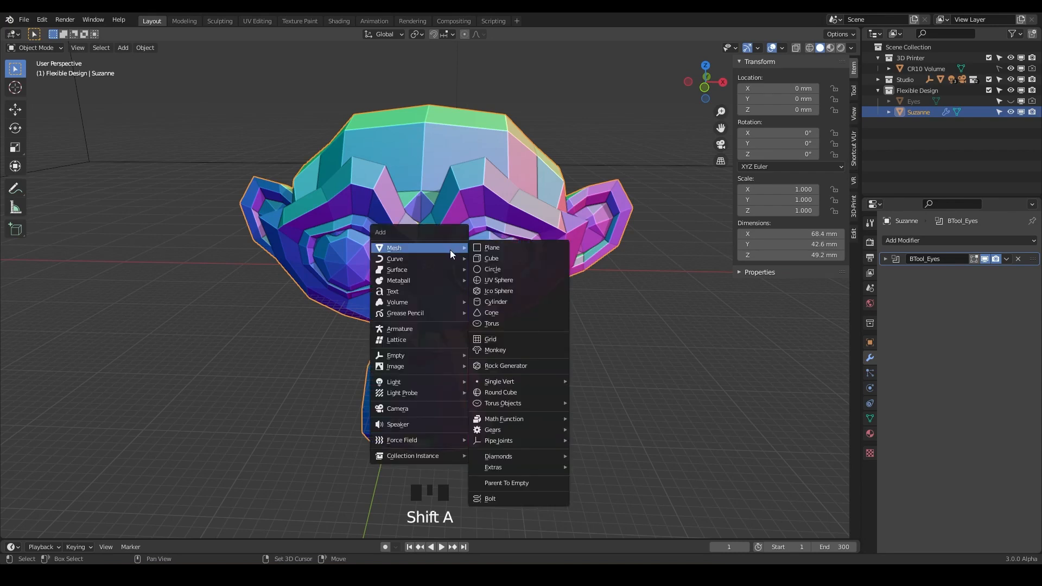
left_click(503, 260)
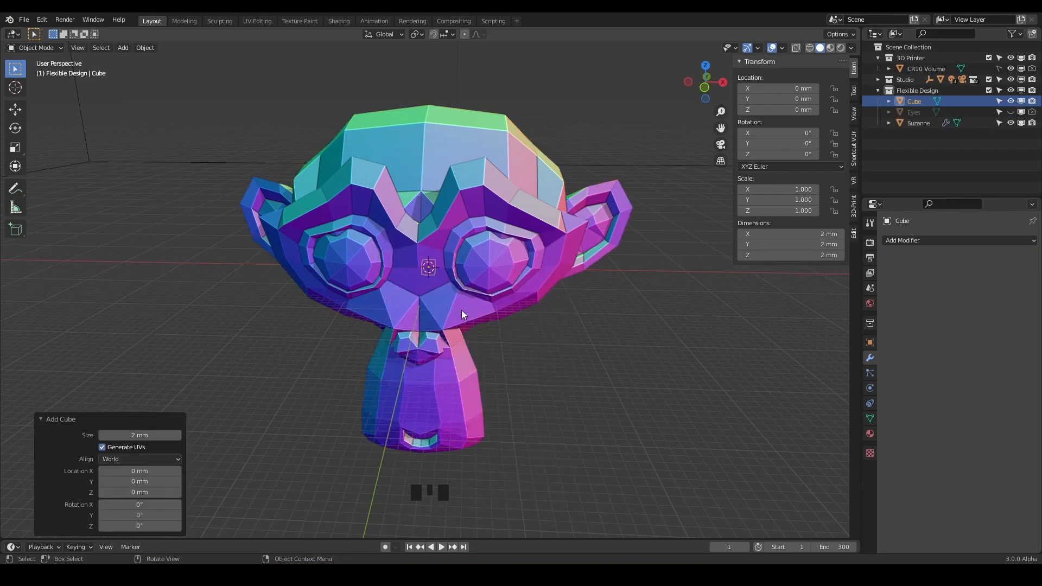
left_click(141, 443)
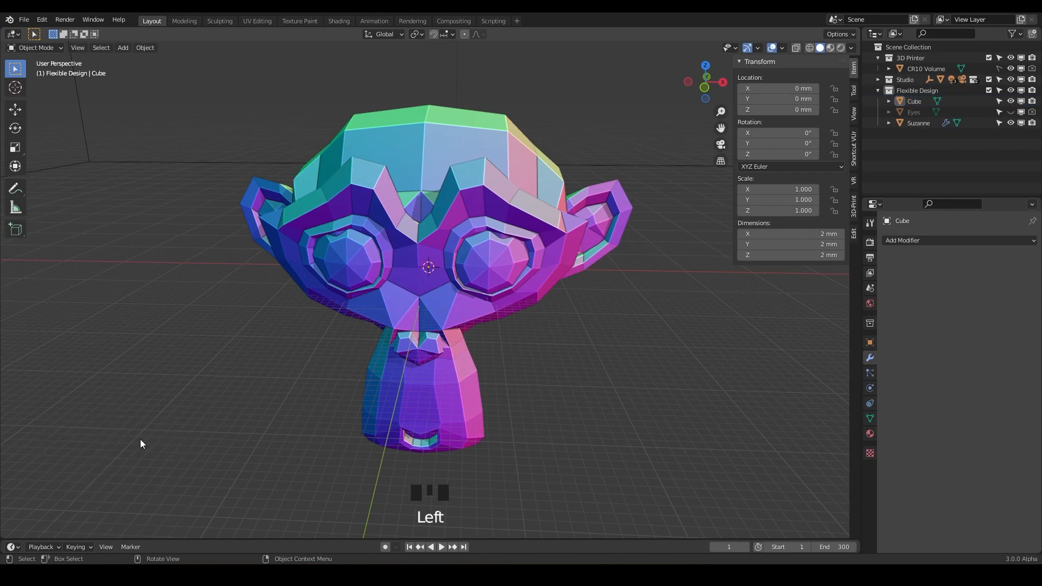
left_click(912, 100)
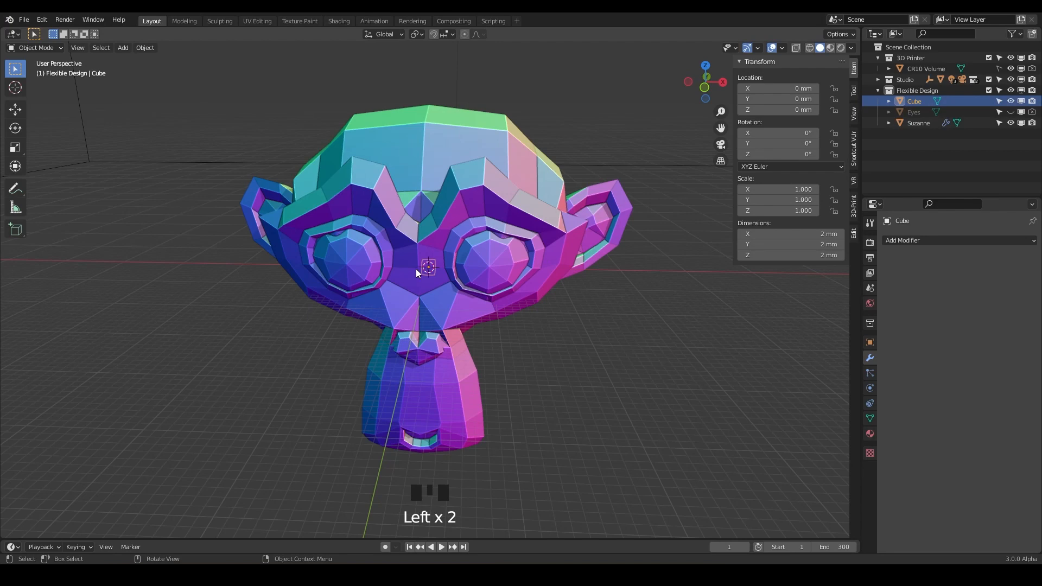
- Scale the cube's mesh up uniformly in Edit Mode to about 51.4 mm per side, and return to Object Mode
key("Tab")
key("s")
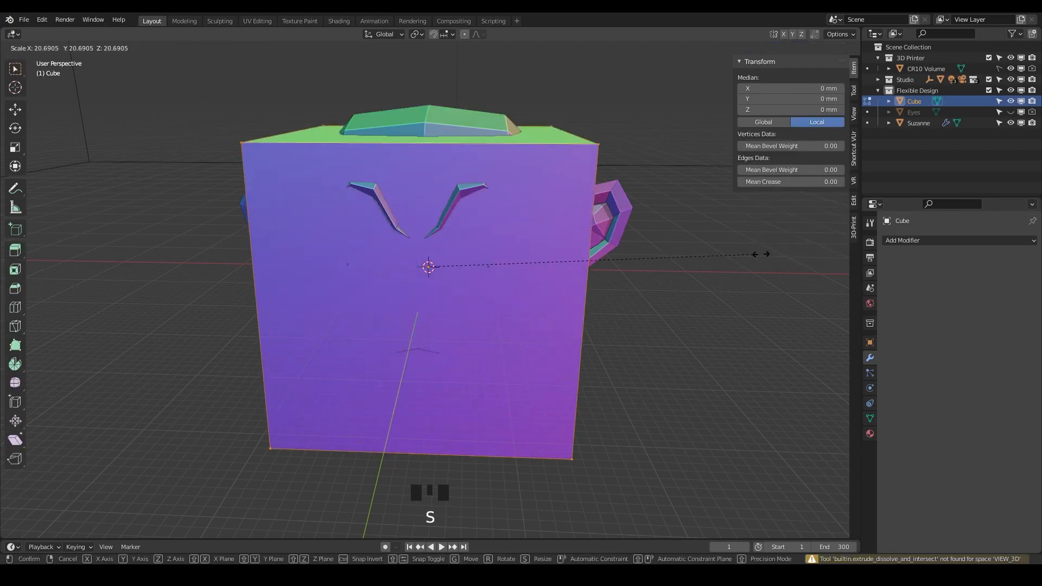
left_click(831, 261)
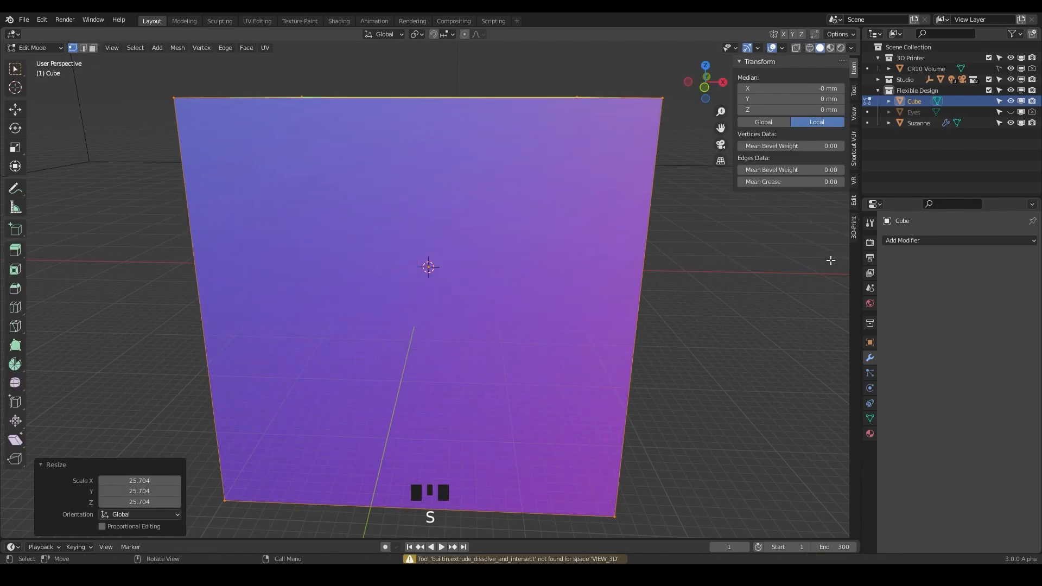
key("Tab")
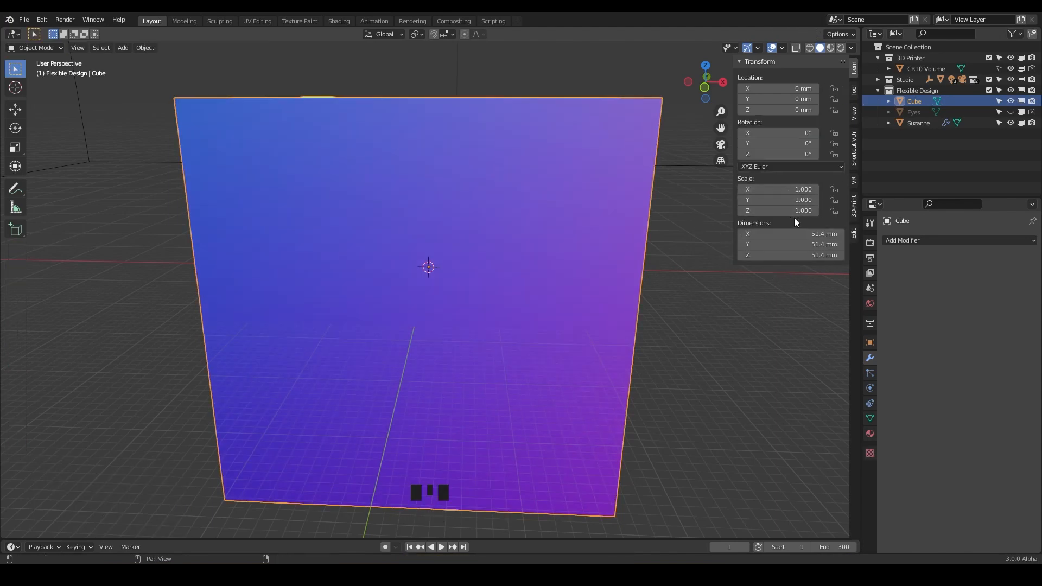
- Move the cube about 36.5 mm along the Y axis towards the back of the monkey head
middle_click_drag(605, 239, 500, 284)
scroll(588, 286, "down", 2)
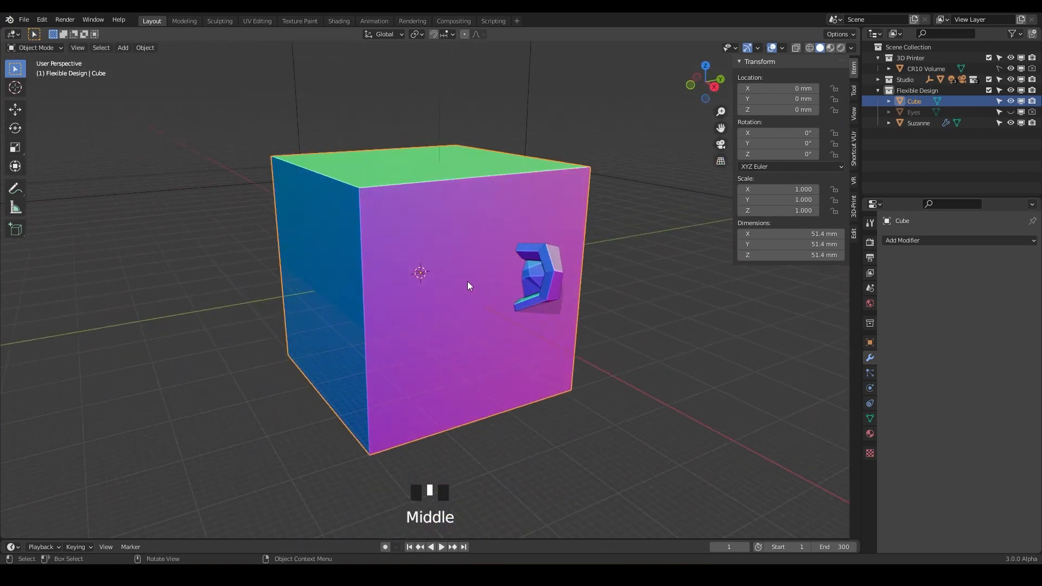
key("g")
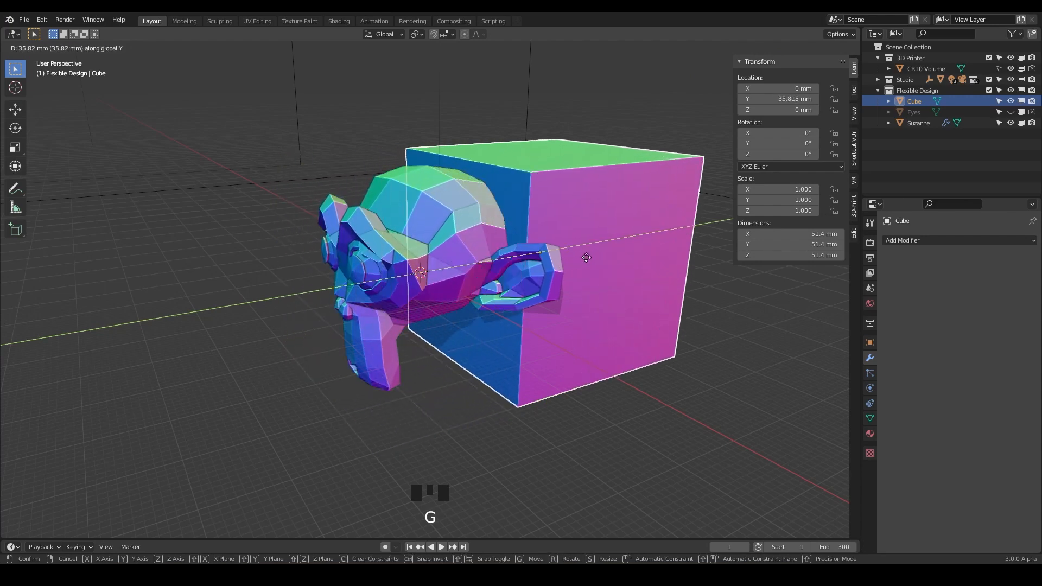
left_click(588, 254)
- Raise the cube about 39.9 mm along Z and move it about 7.9 mm forward along Y towards the head
middle_click_drag(588, 254, 551, 308)
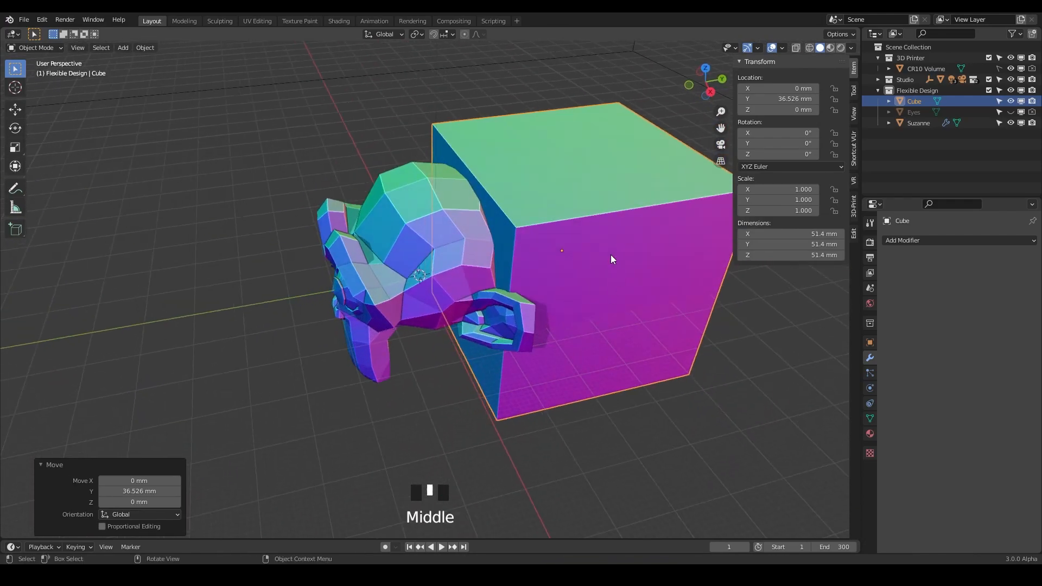
key("g")
key("z")
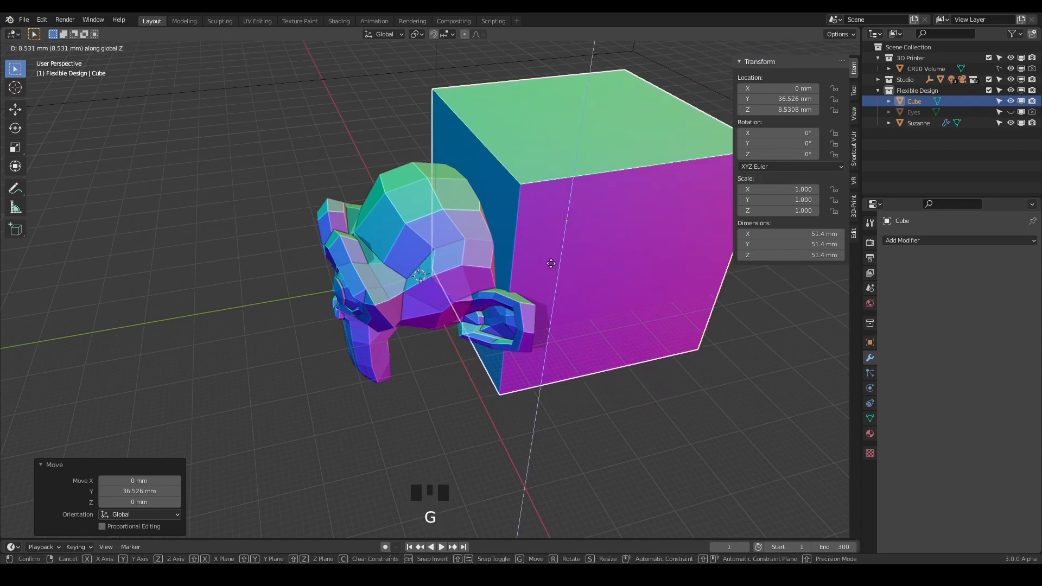
left_click(552, 130)
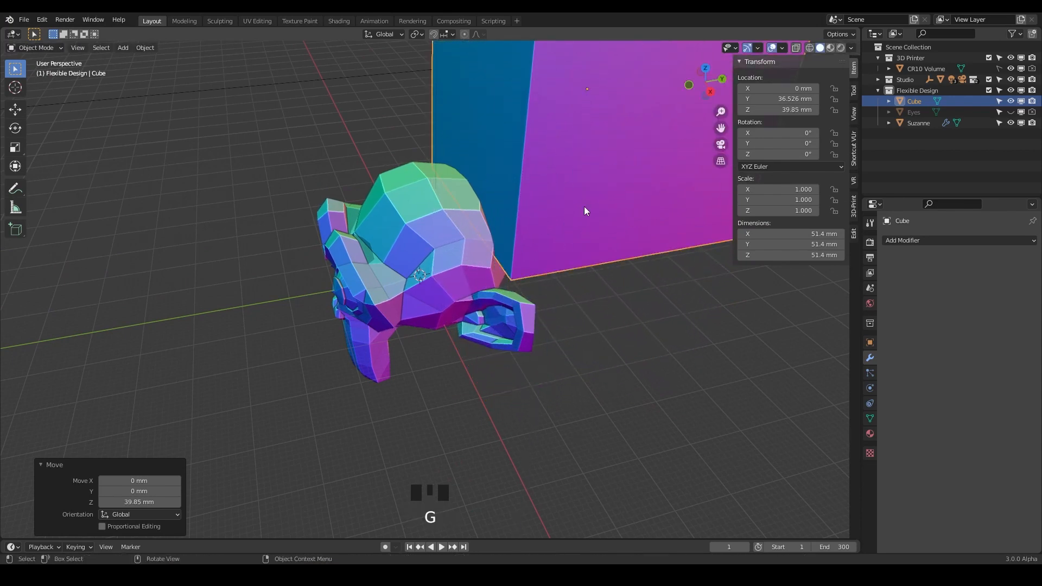
key("g")
key("y")
left_click(584, 268)
- Scale the cube's mesh down in Edit Mode by a factor of about 0.725, and return to Object Mode
middle_click_drag(584, 268, 610, 265)
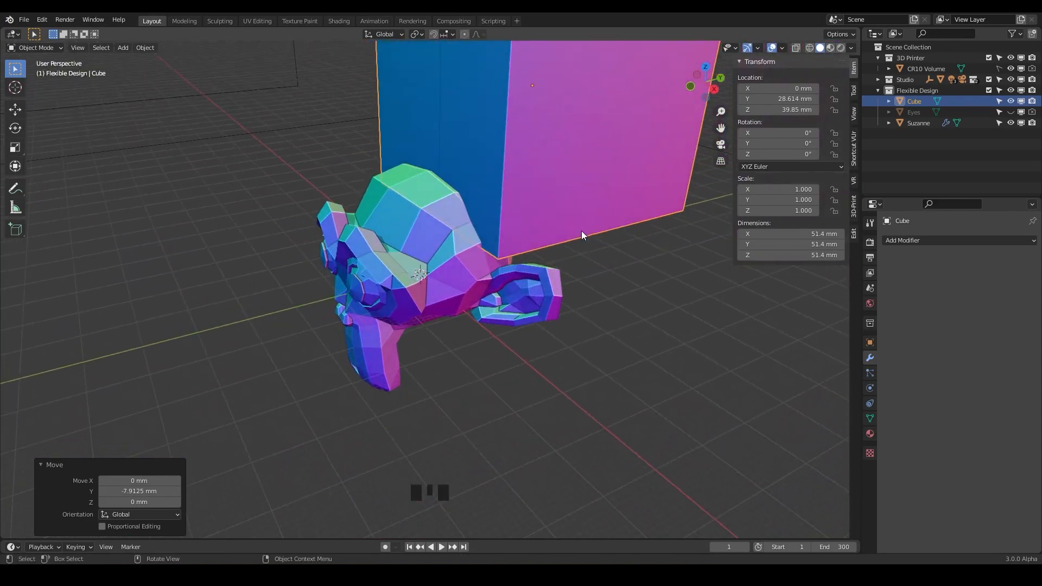
key("Tab")
key("s")
left_click(612, 178)
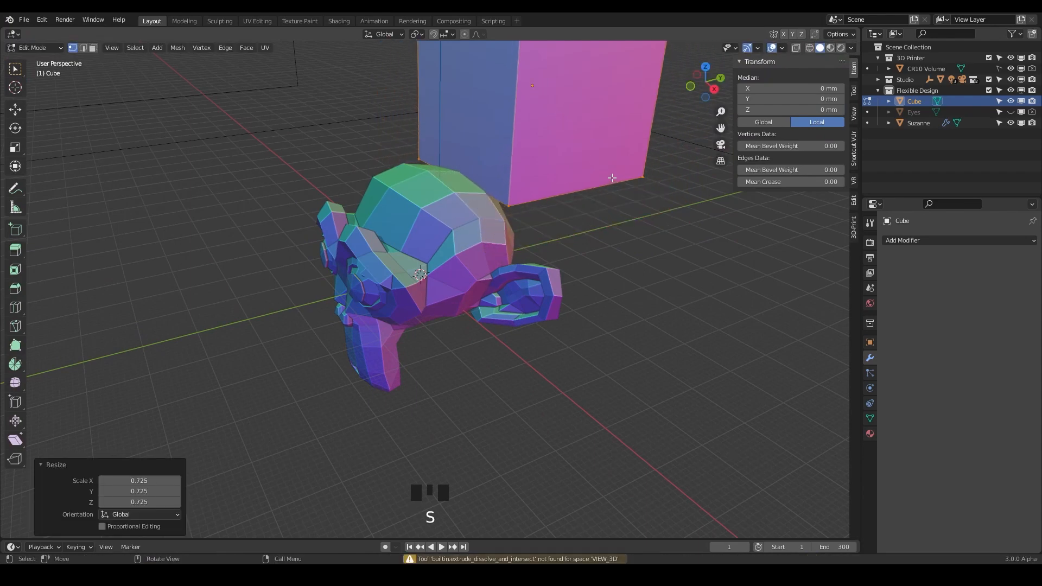
key("Tab")
- Move the cube about 10.2 mm forward along Y and 10.1 mm down along Z so it overlaps the head's upper back
middle_click_drag(608, 187, 575, 229, "shift")
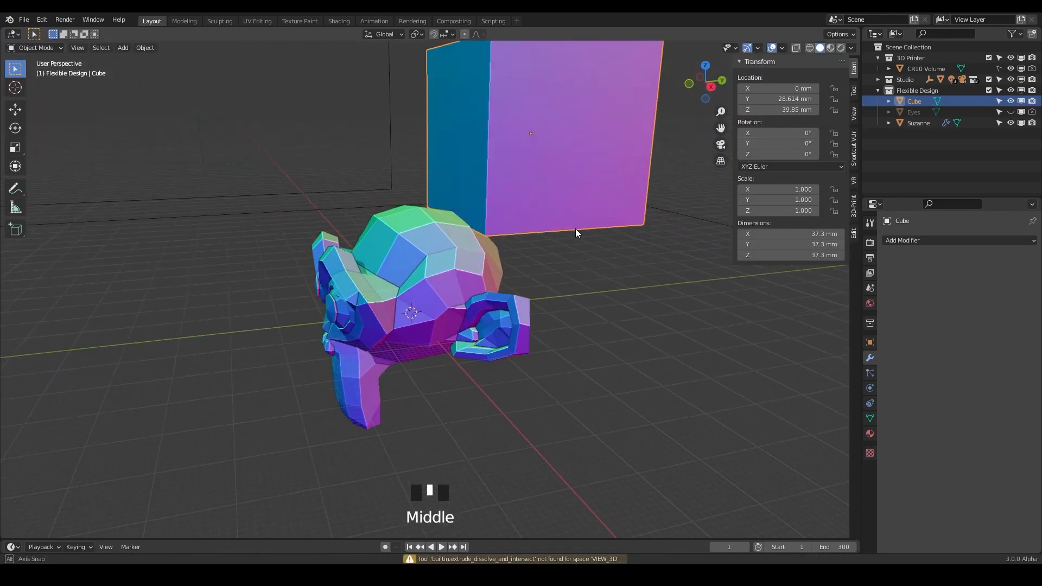
key("g")
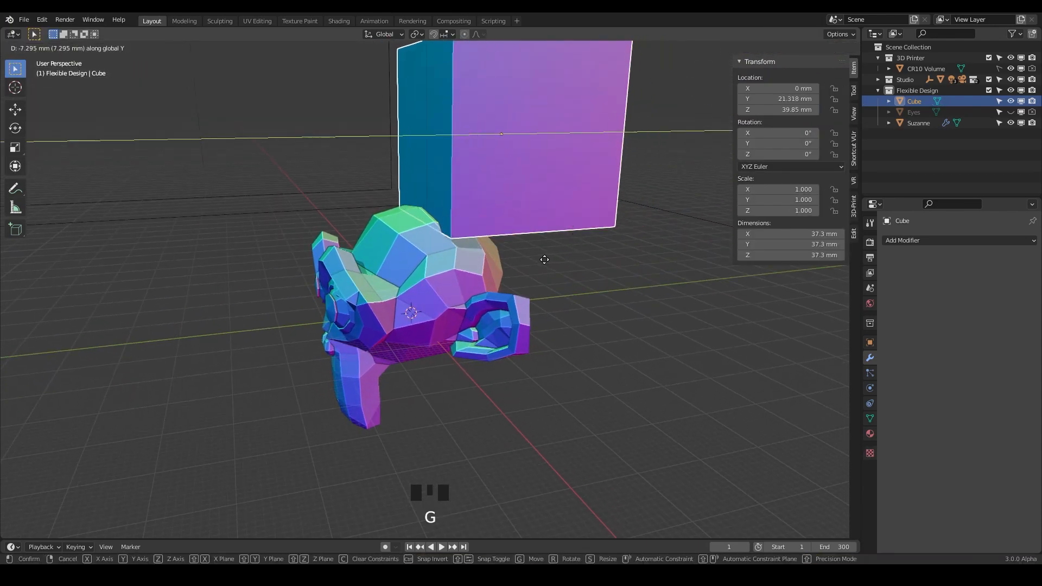
left_click(535, 263)
key("g")
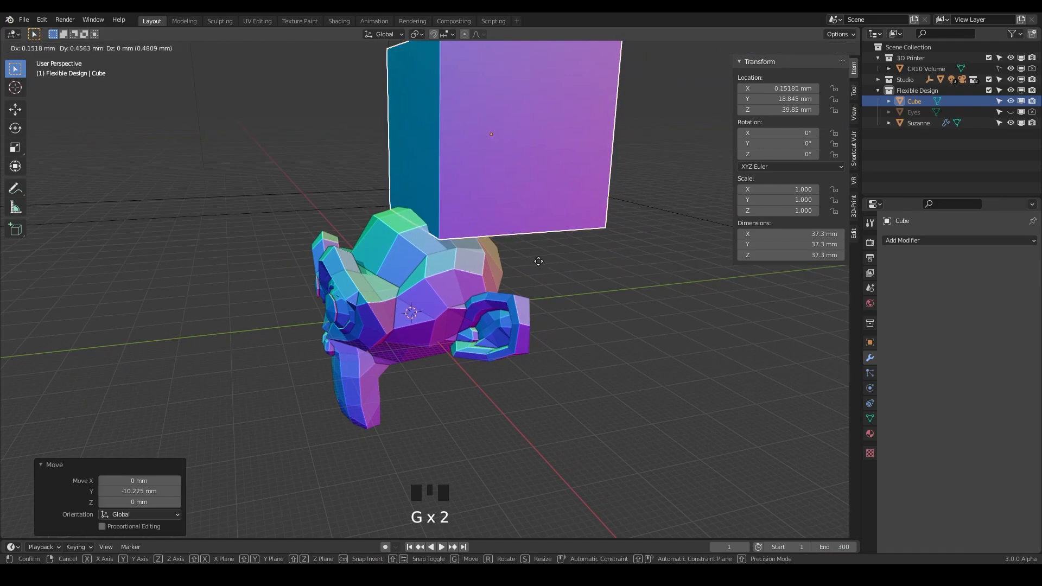
key("z")
left_click(539, 308)
middle_click_drag(540, 307, 710, 289)
scroll(551, 278, "up", 2)
scroll(710, 289, "down", 3)
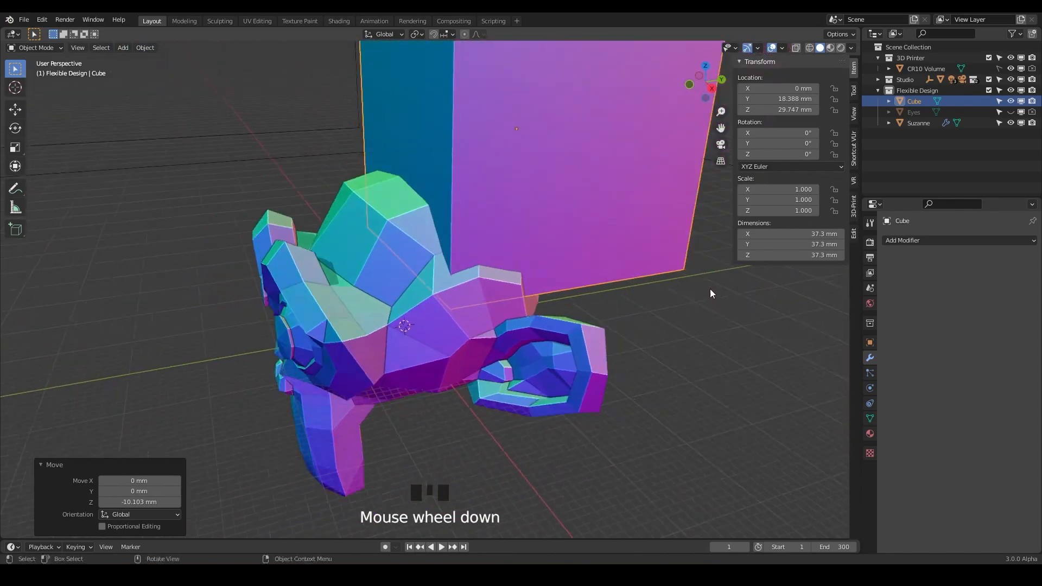
- Select the cube overlapping the monkey head and rename it Slice_Cube
middle_click_drag(504, 304, 504, 272, "shift")
left_click(504, 272)
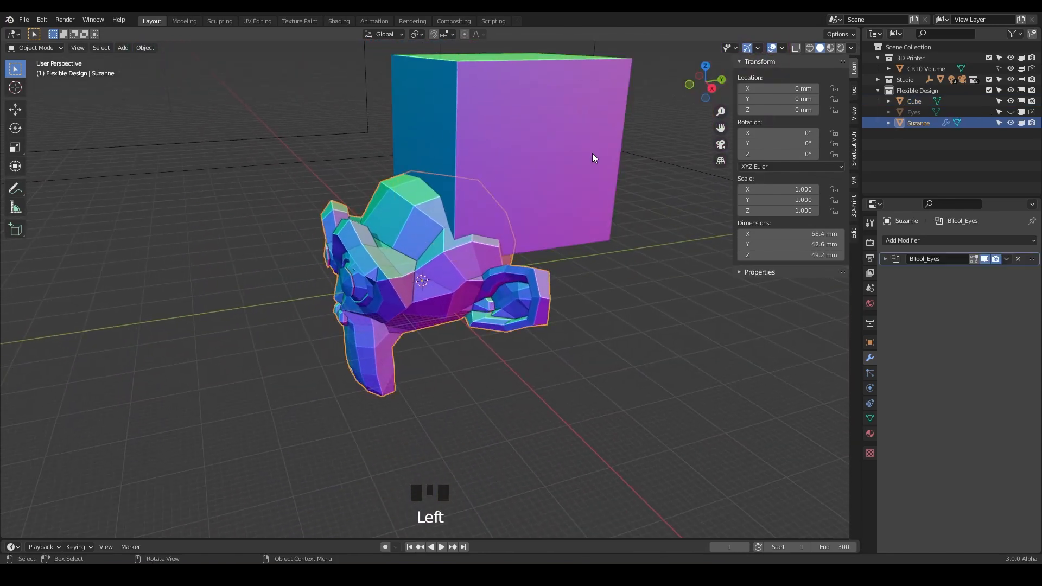
left_click(592, 153)
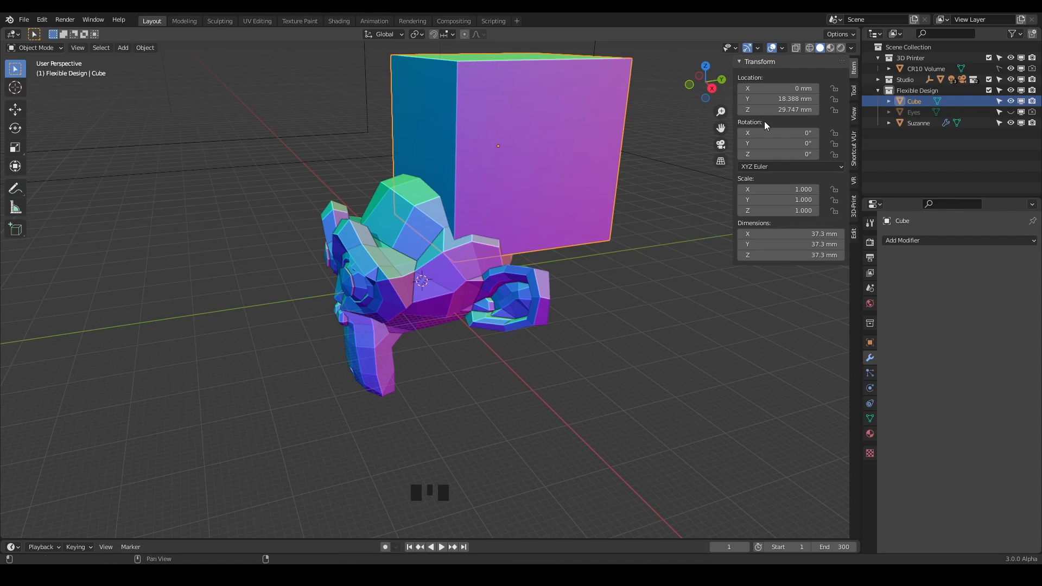
double_click(914, 101)
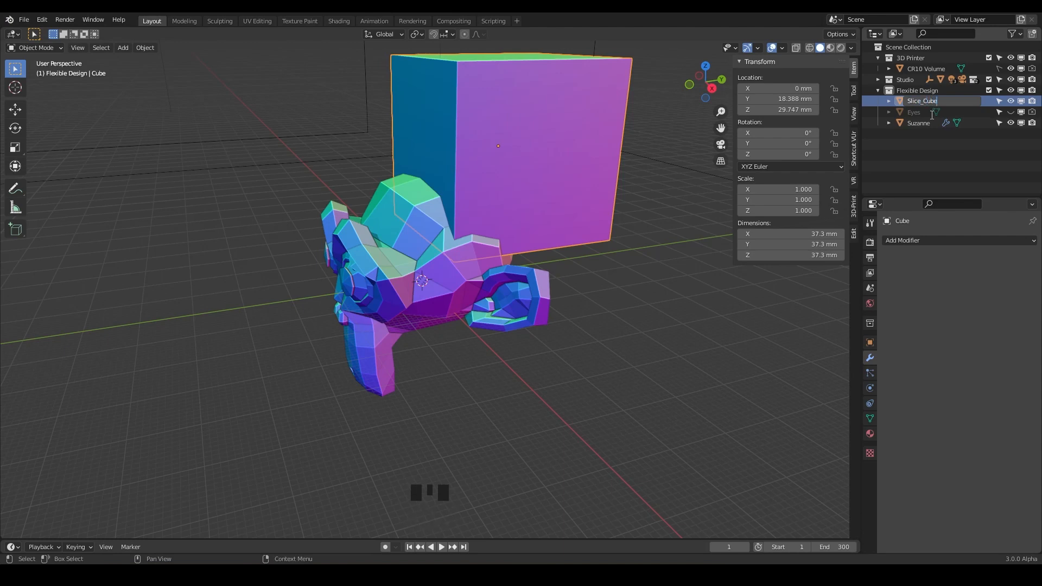
key("Return")
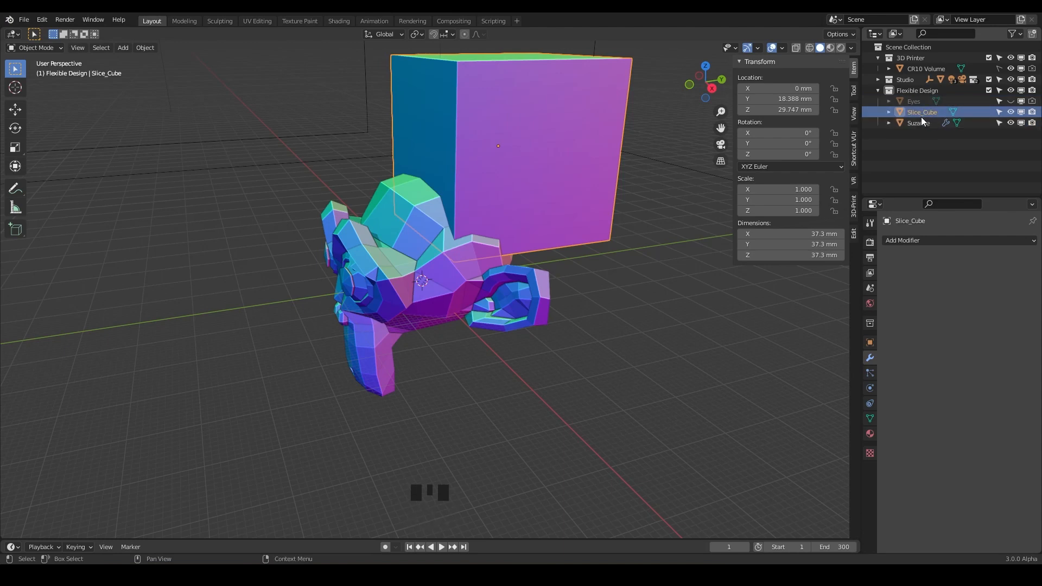
- Add a Solidify modifier to Slice_Cube and set its thickness to 0.3 mm
left_click(908, 242)
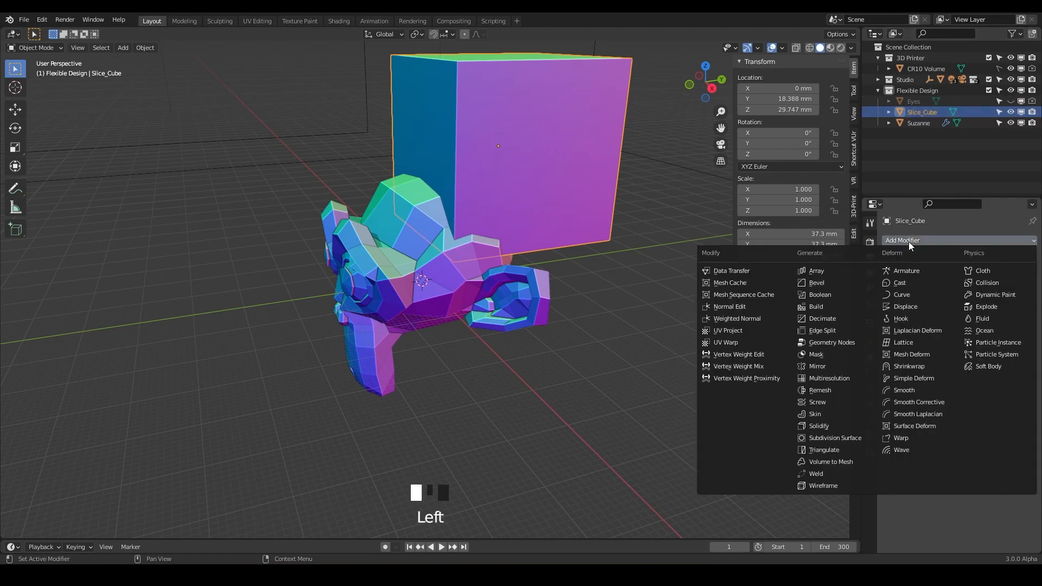
left_click(819, 427)
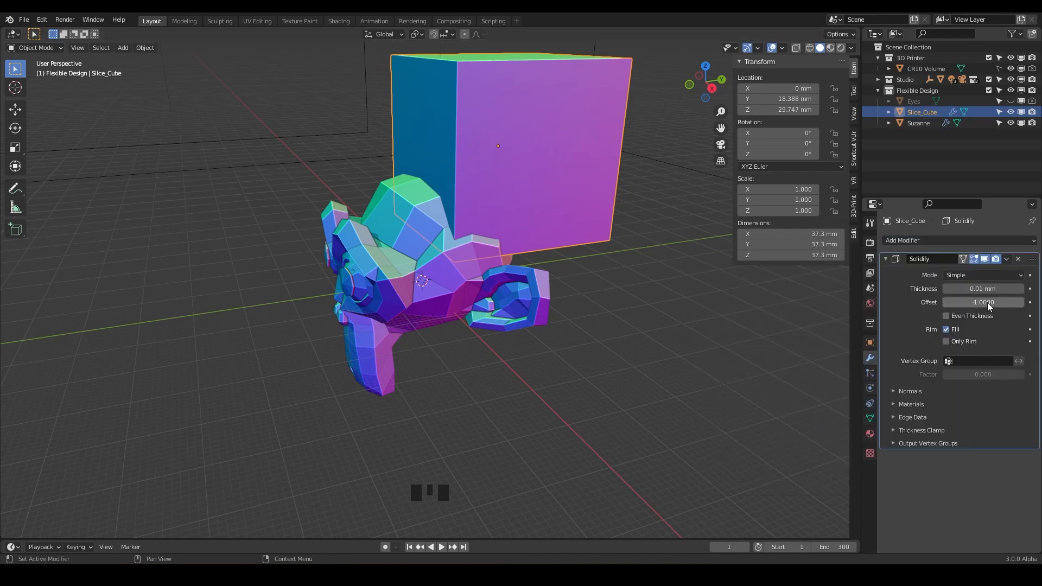
left_click(964, 289)
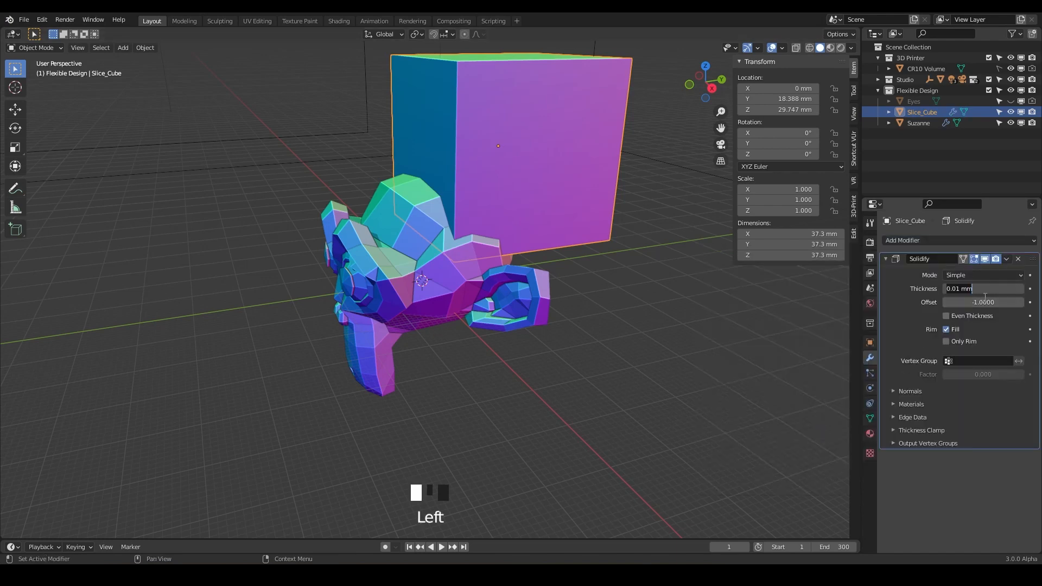
key("Return")
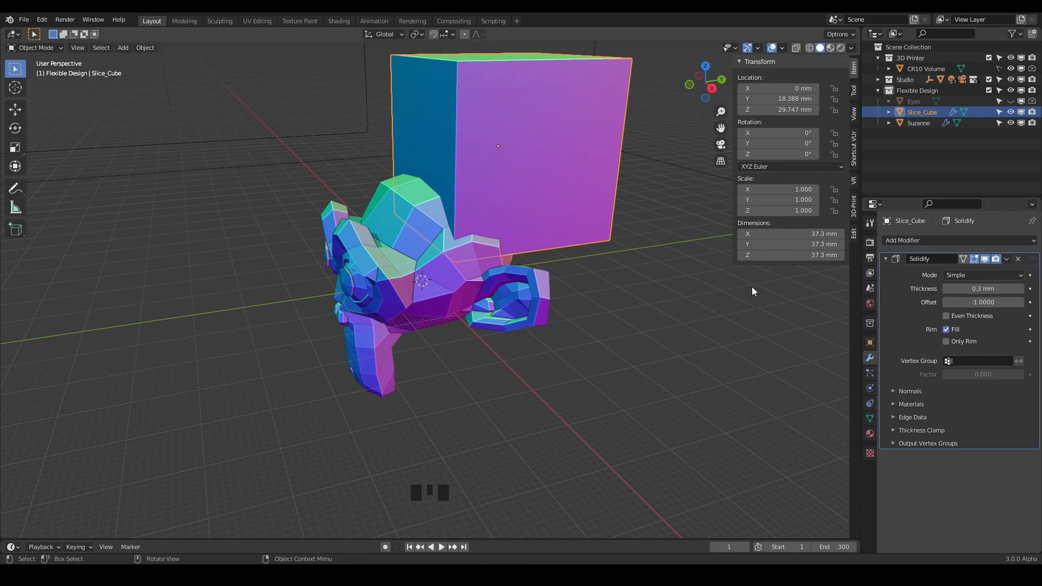
- Clip the view to a region that cuts through the middle of the cube and head, exposing their inside
middle_click_drag(583, 256, 497, 239)
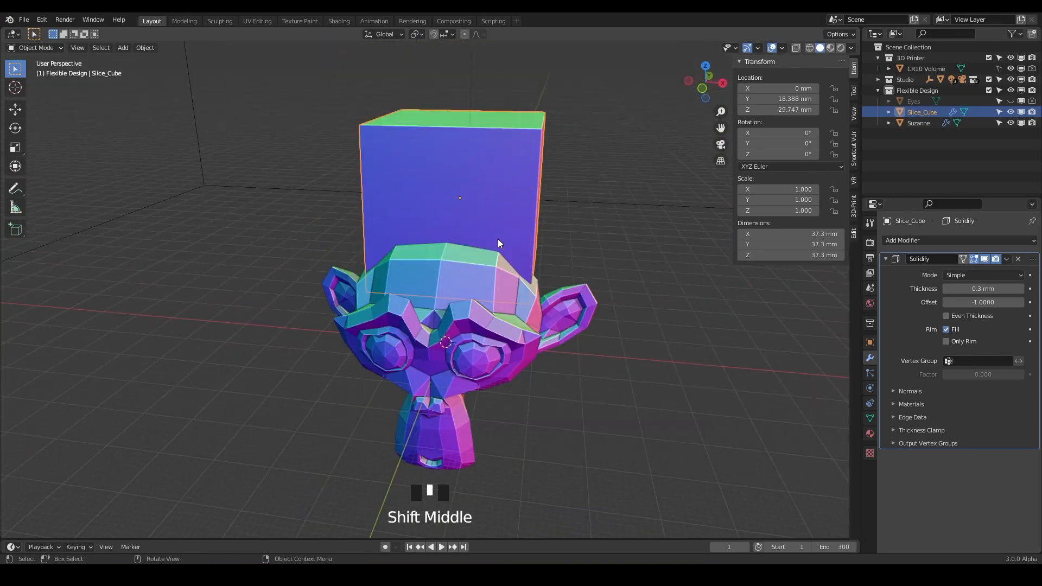
key("alt+b")
left_click_drag(456, 77, 625, 519)
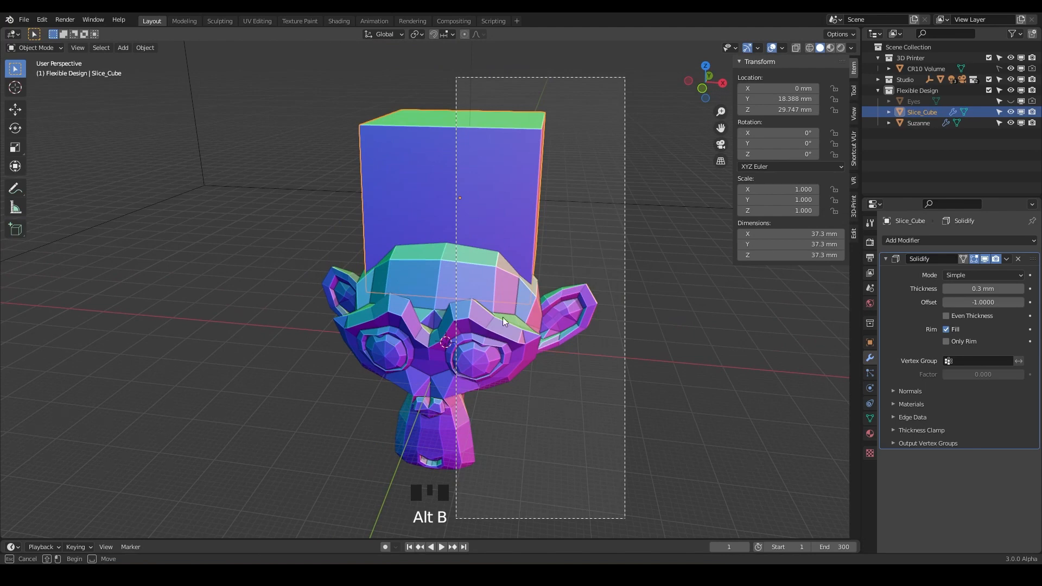
middle_click_drag(496, 302, 552, 274)
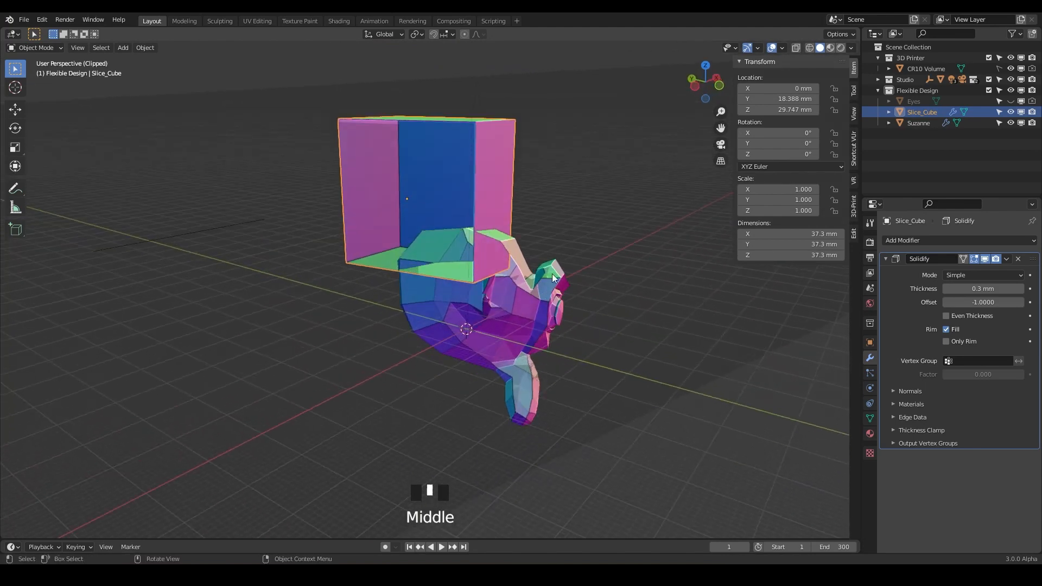
- Examine the thickness of the solidified cube's walls and where they pass through the head in the clipped view
scroll(523, 226, "up", 4)
middle_click_drag(523, 226, 602, 288, "shift")
scroll(548, 318, "up", 2)
scroll(569, 304, "down", 3)
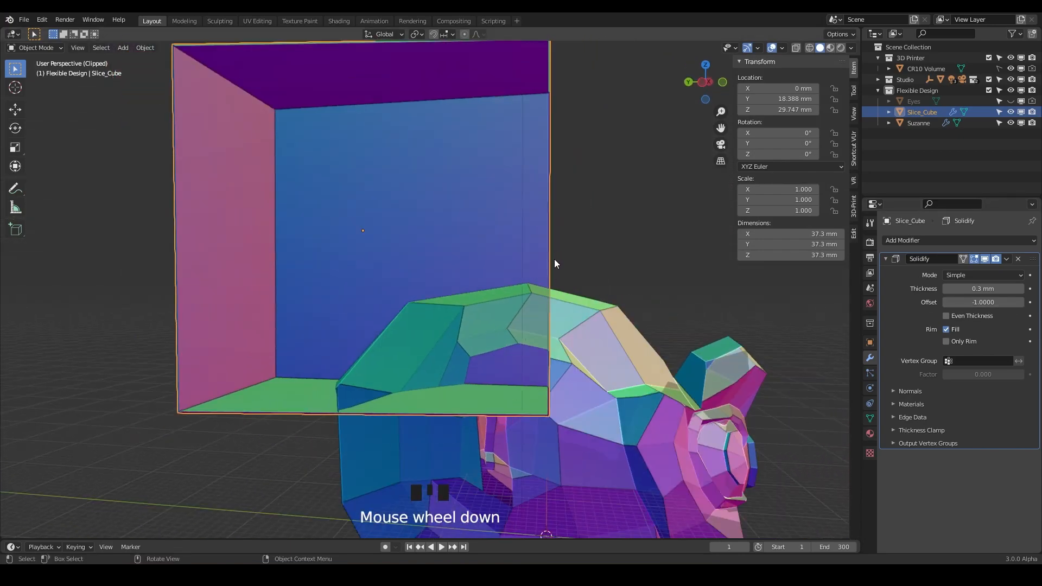
middle_click_drag(532, 282, 510, 283)
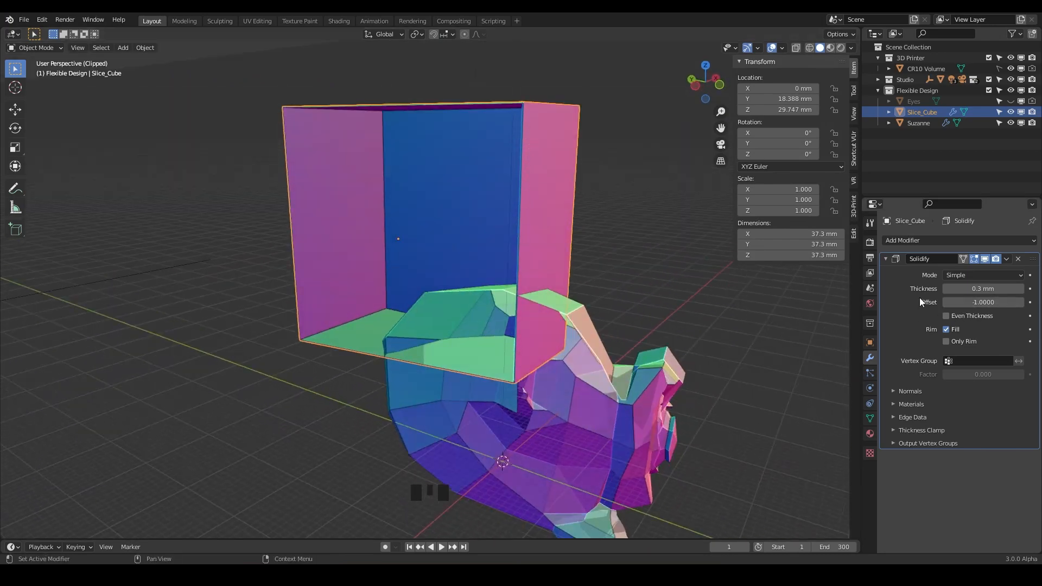
middle_click_drag(450, 236, 513, 242)
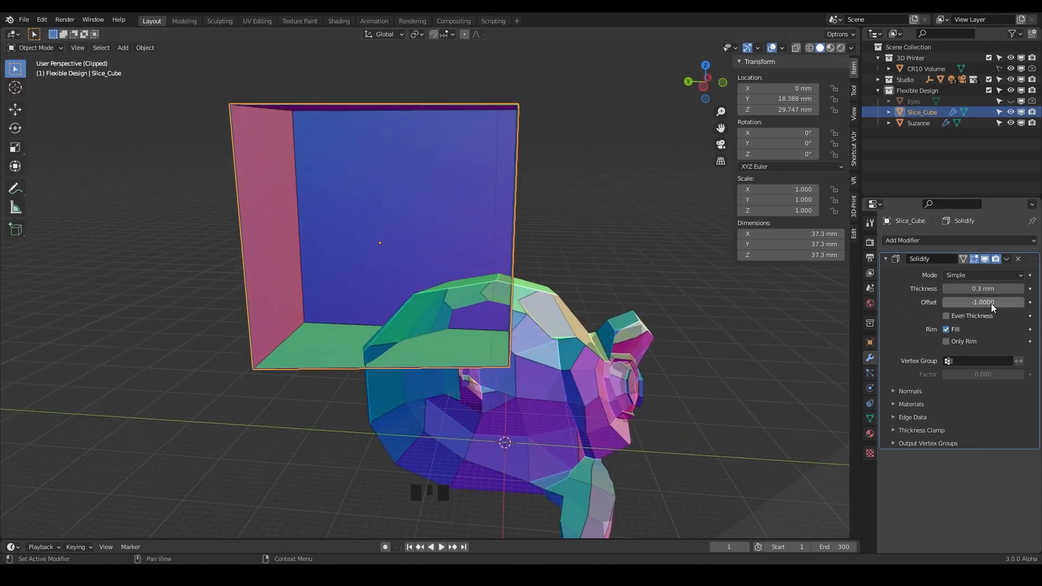
middle_click_drag(727, 314, 702, 311)
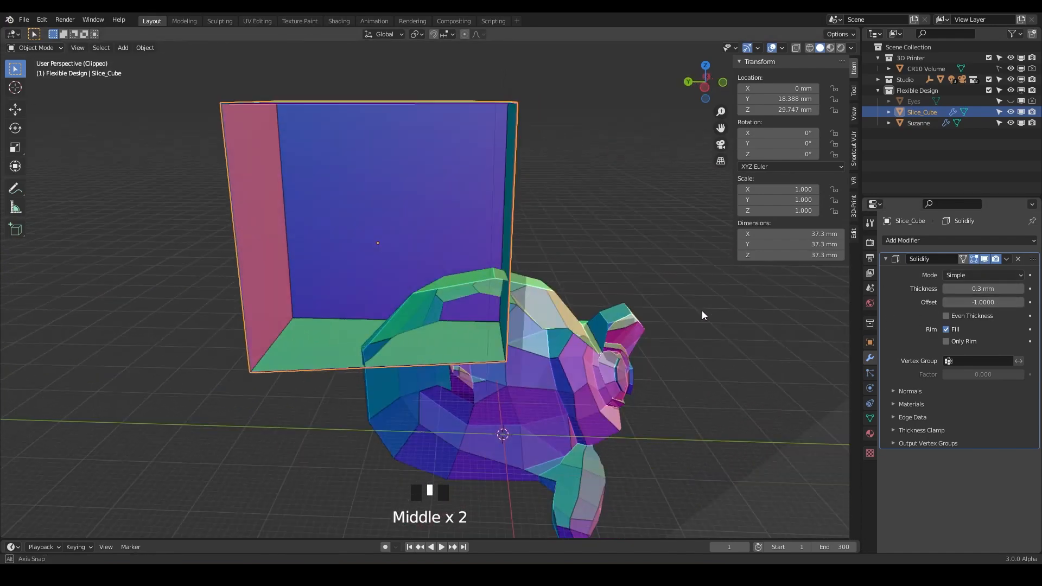
scroll(610, 320, "up", 2)
scroll(617, 296, "up", 2)
middle_click_drag(618, 296, 577, 364, "shift")
scroll(554, 291, "up", 1)
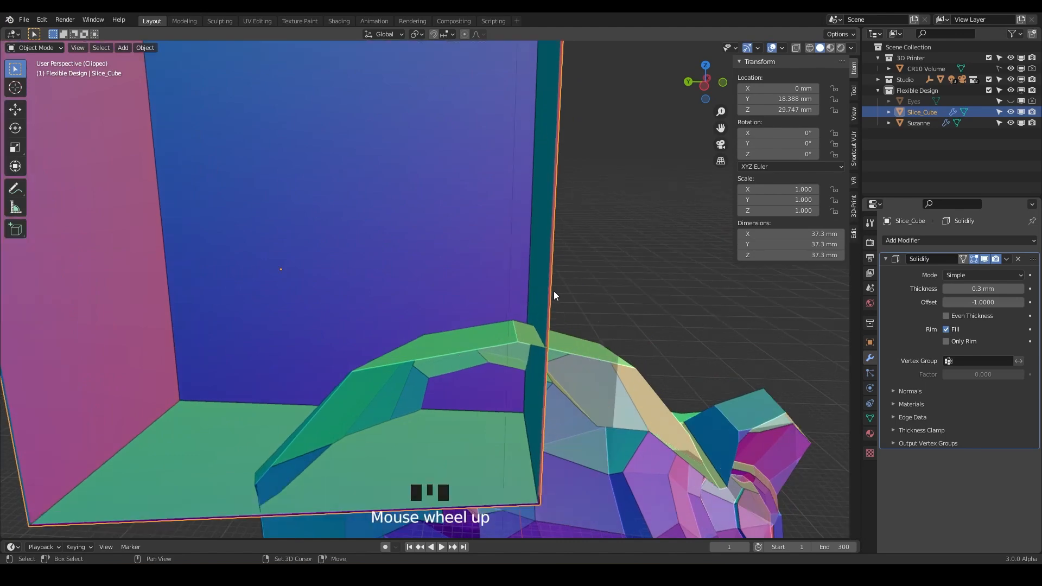
middle_click_drag(553, 290, 516, 431, "shift")
scroll(563, 259, "up", 2)
middle_click_drag(564, 258, 628, 366, "shift")
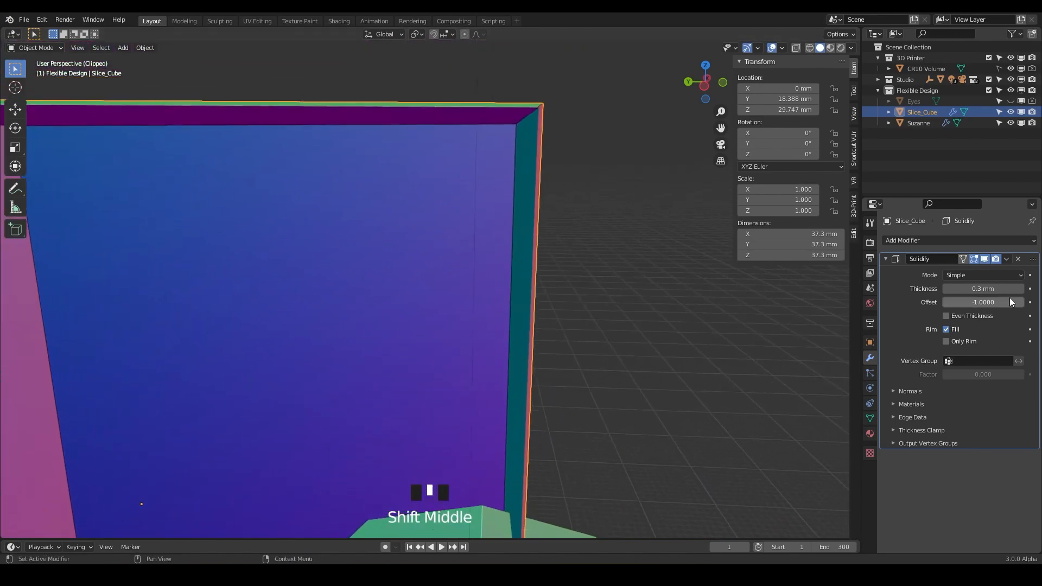
- Try Solidify thicknesses of 1.637 mm and 1.021 mm on the cube, and set the thickness back to 0.3 mm
left_click_drag(983, 289, 334, 285)
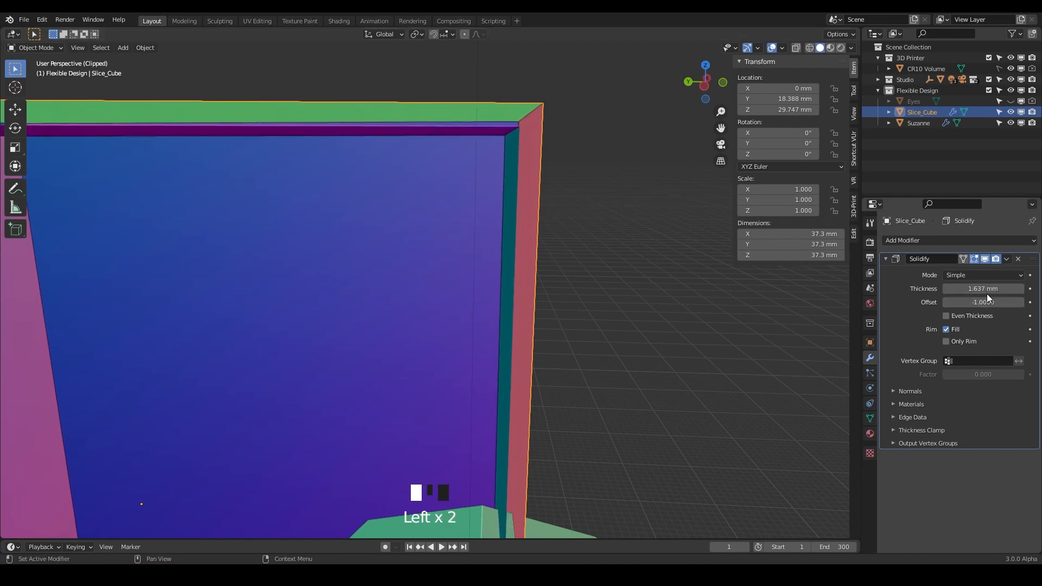
left_click_drag(983, 288, 906, 289)
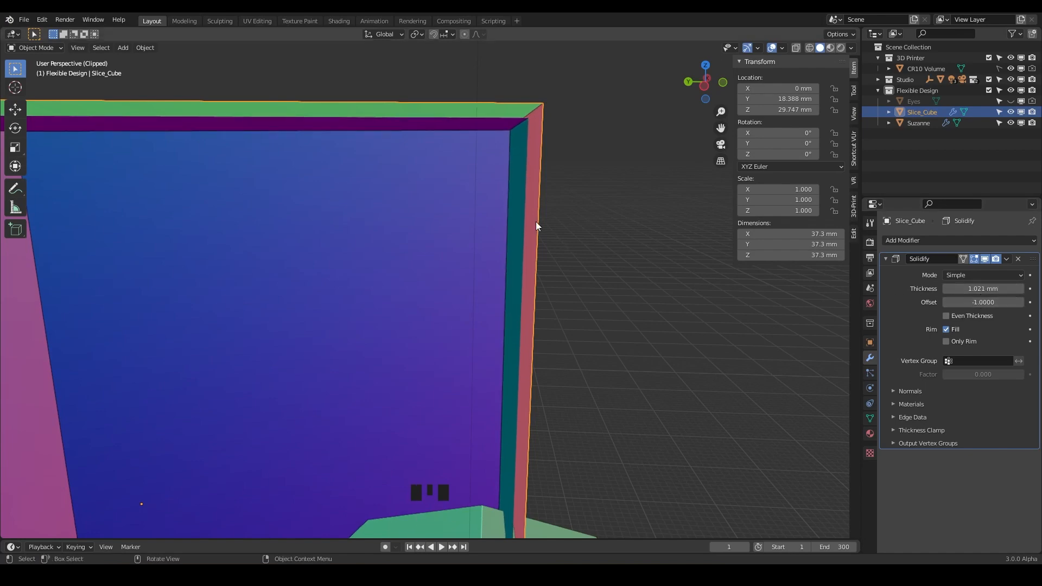
scroll(521, 220, "down", 2)
scroll(544, 270, "down", 2)
middle_click_drag(544, 270, 514, 307)
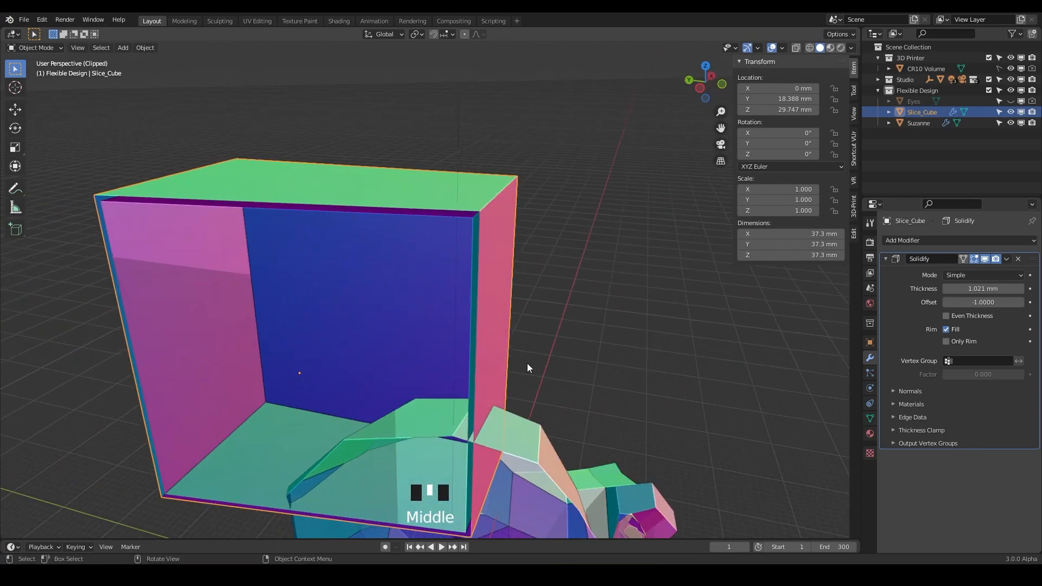
left_click(982, 289)
type(".3")
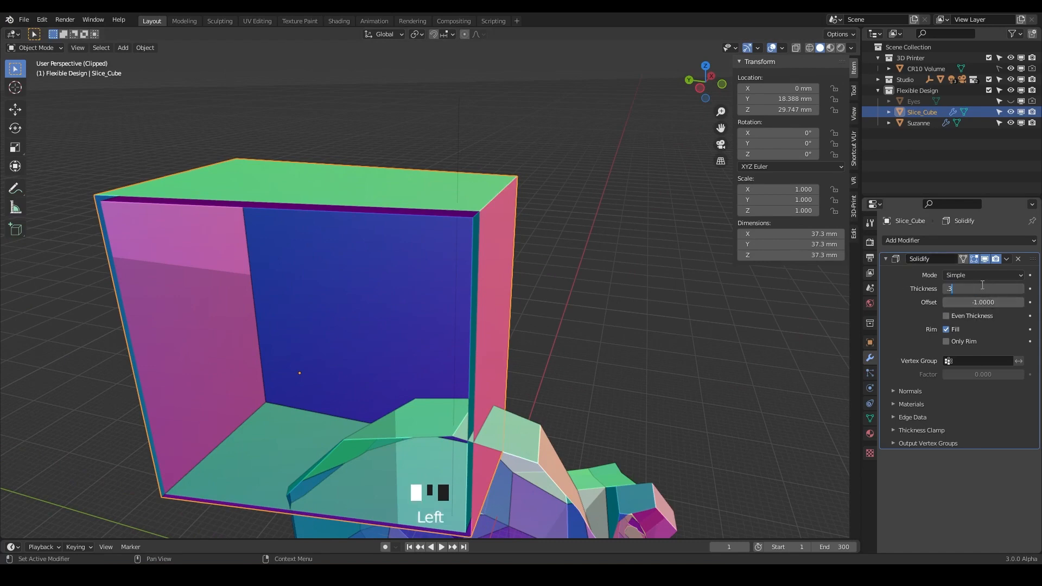
key("Return")
- Examine the clipped cube from the front and remove the view clipping so the whole head and cube are displayed
middle_click_drag(656, 383, 584, 200)
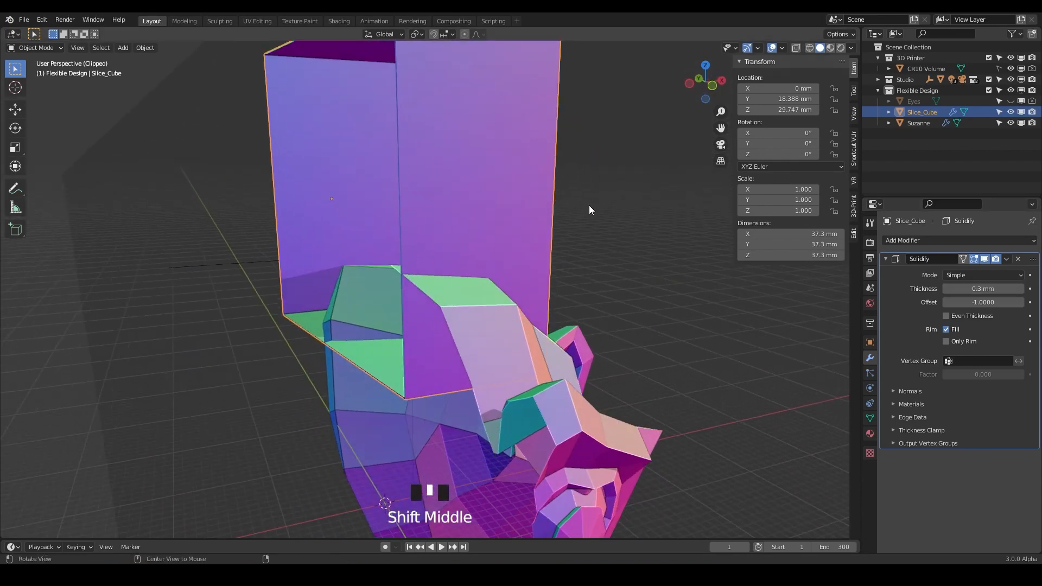
key("alt+b")
middle_click_drag(484, 345, 546, 268, "shift")
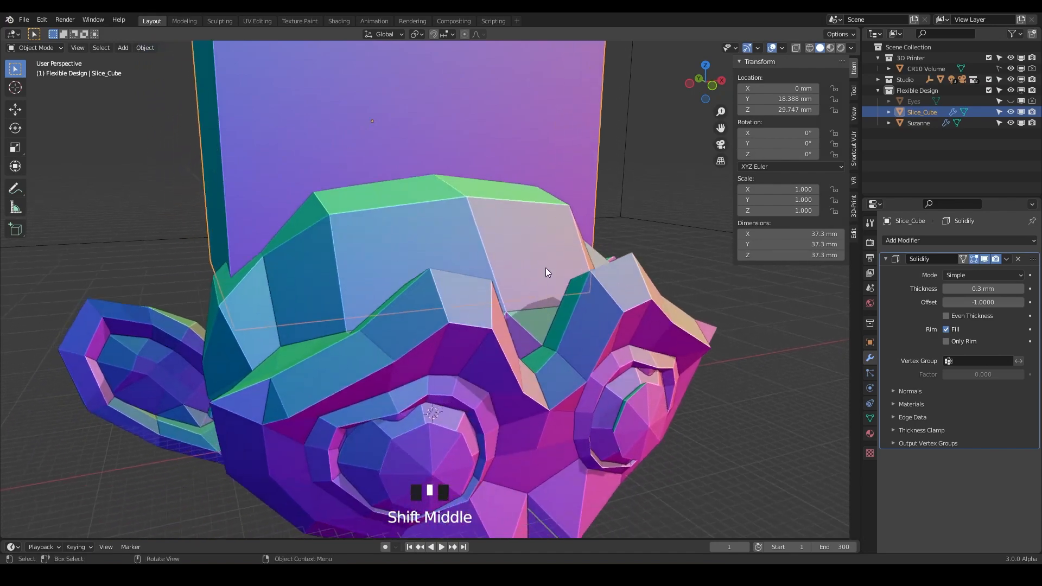
scroll(500, 363, "down", 4)
middle_click_drag(500, 363, 428, 299, "shift")
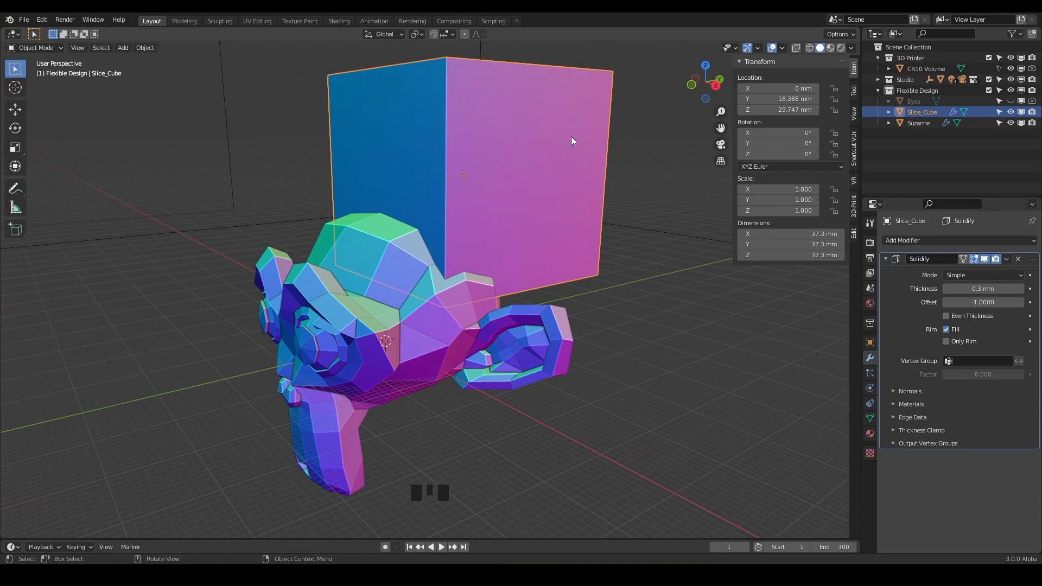
- Slice the Suzanne head with Slice_Cube using Bool Tool's Brush Boolean Slice, keeping Suzanne as the active object
left_click(544, 153)
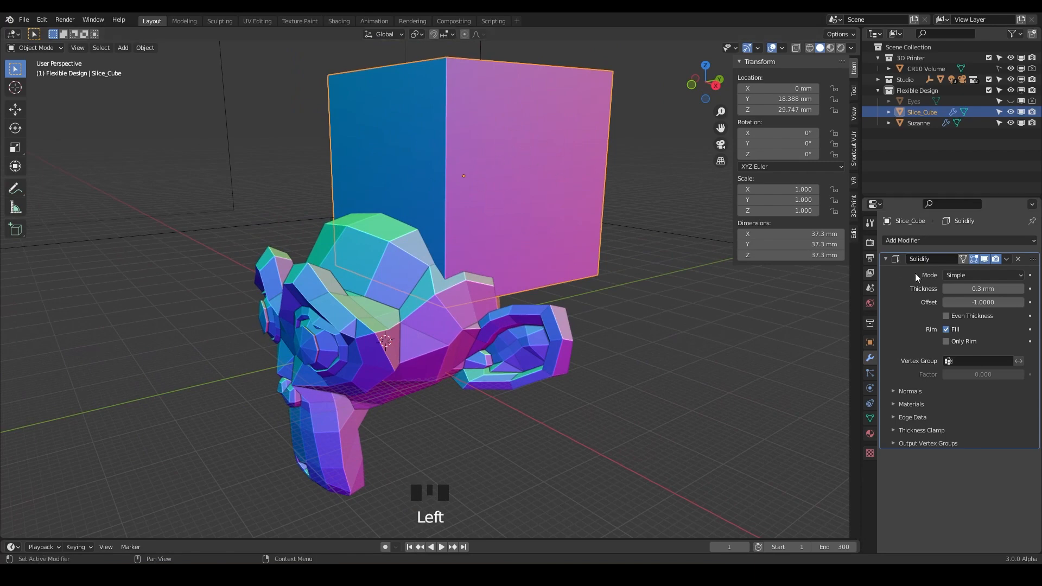
left_click(887, 260)
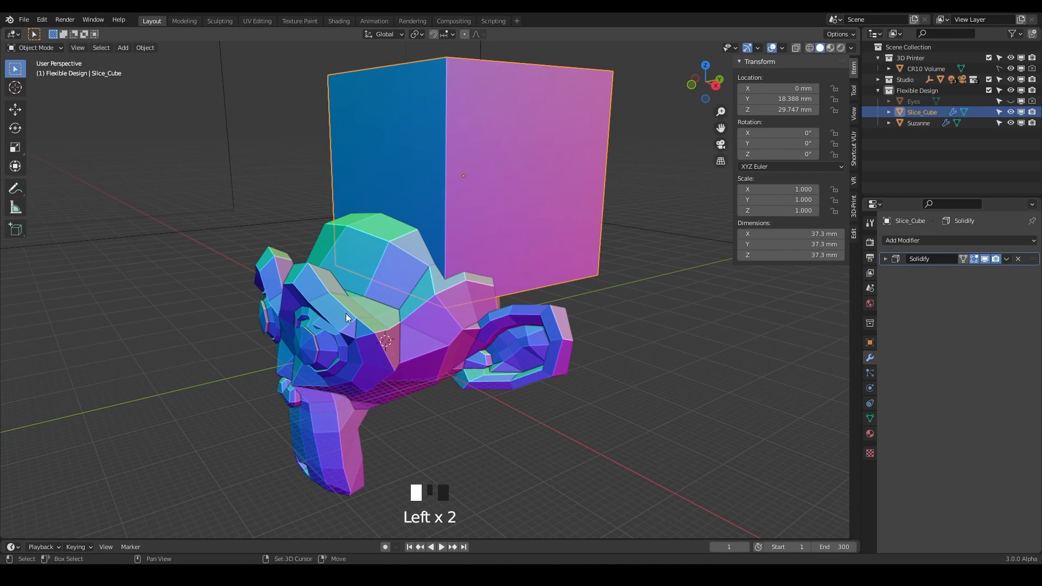
left_click(368, 310, "shift")
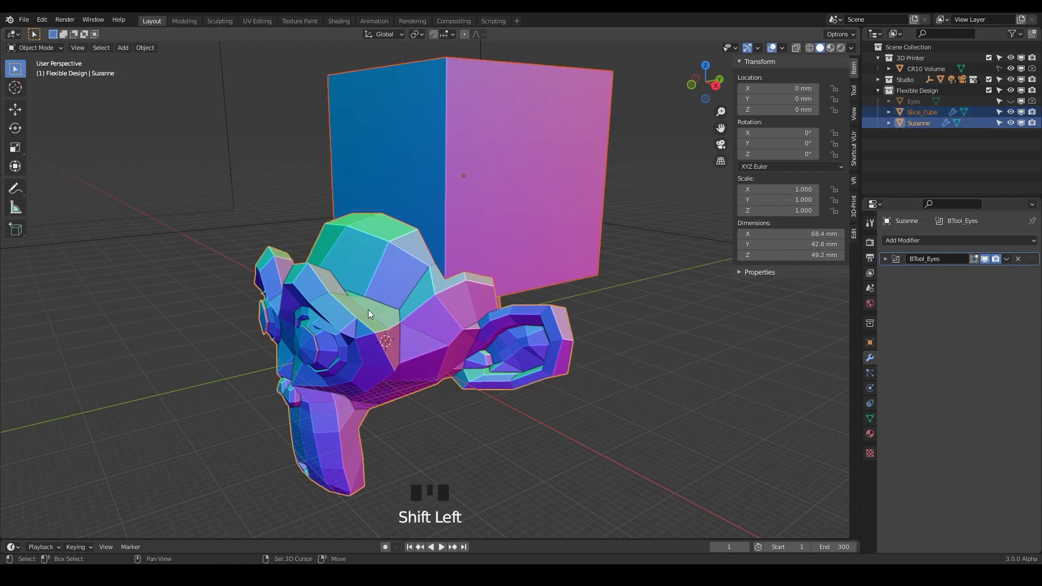
left_click(853, 234)
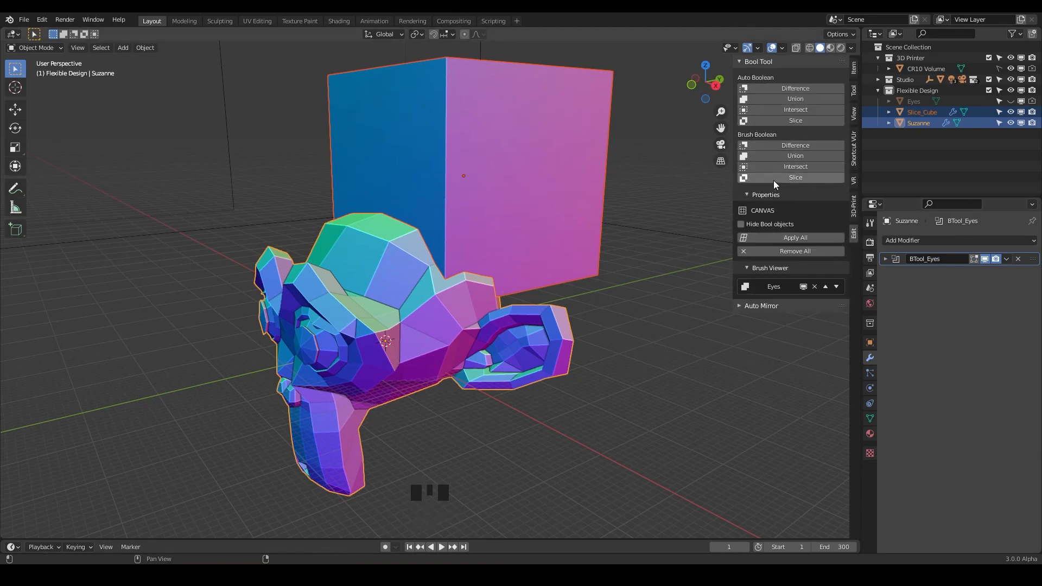
key("ctrl")
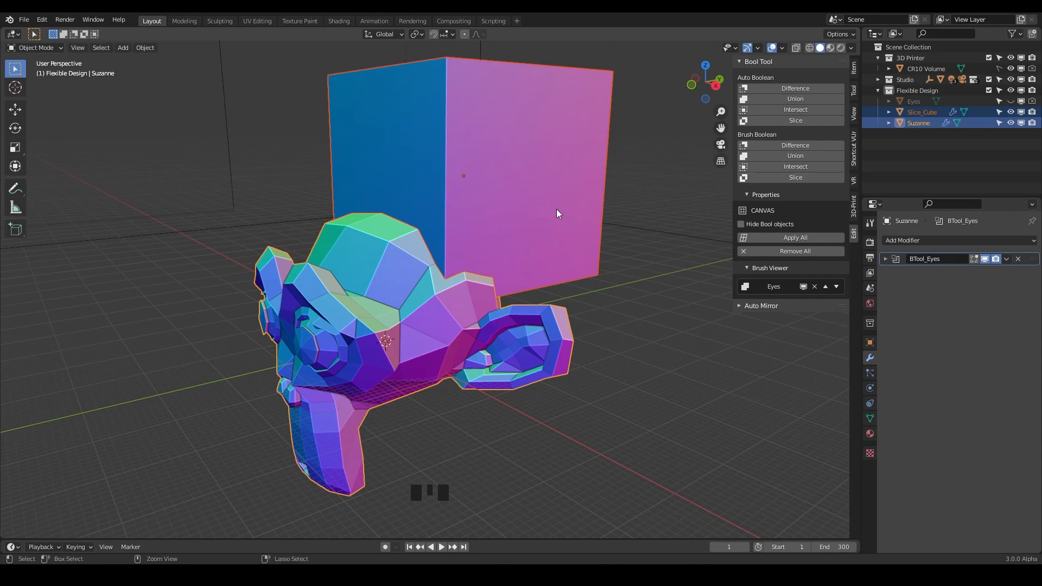
key("ctrl+KP_Divide")
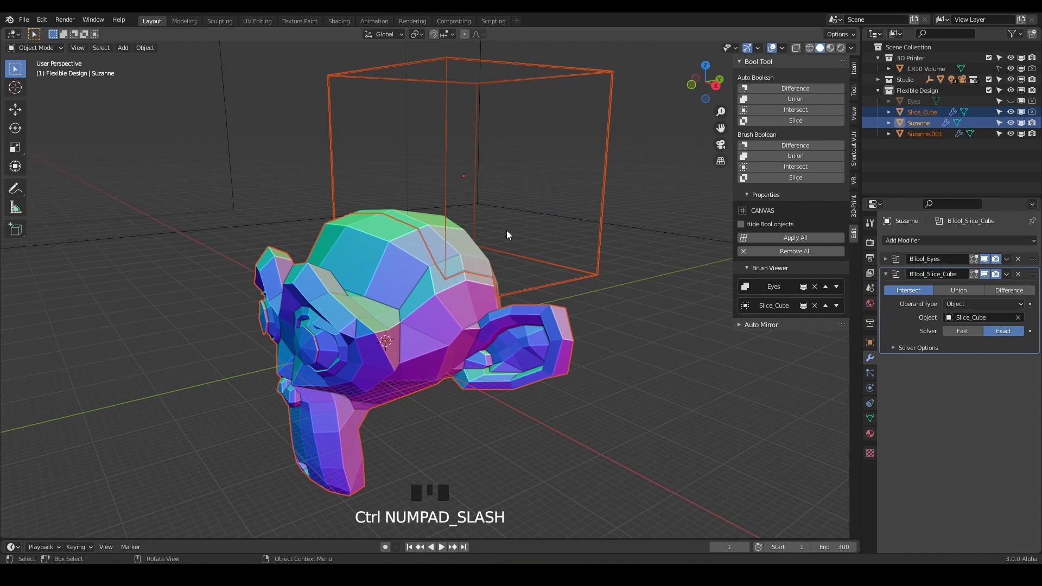
- Select the thin Suzanne piece with the Intersect boolean and delete it, leaving a gap along the slice
middle_click_drag(649, 339, 592, 352)
scroll(486, 322, "up", 2)
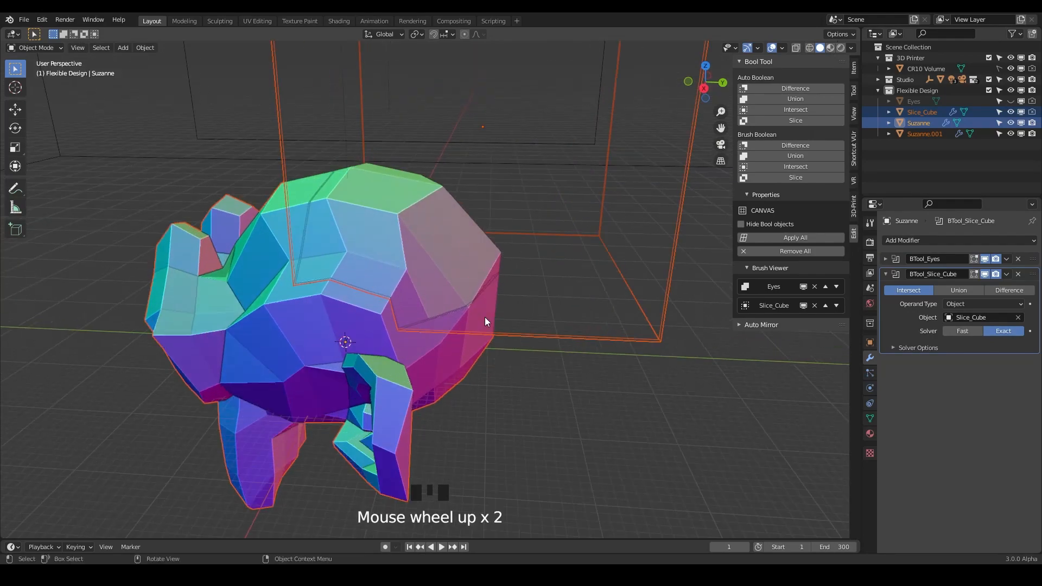
left_click(486, 288)
left_click(486, 288)
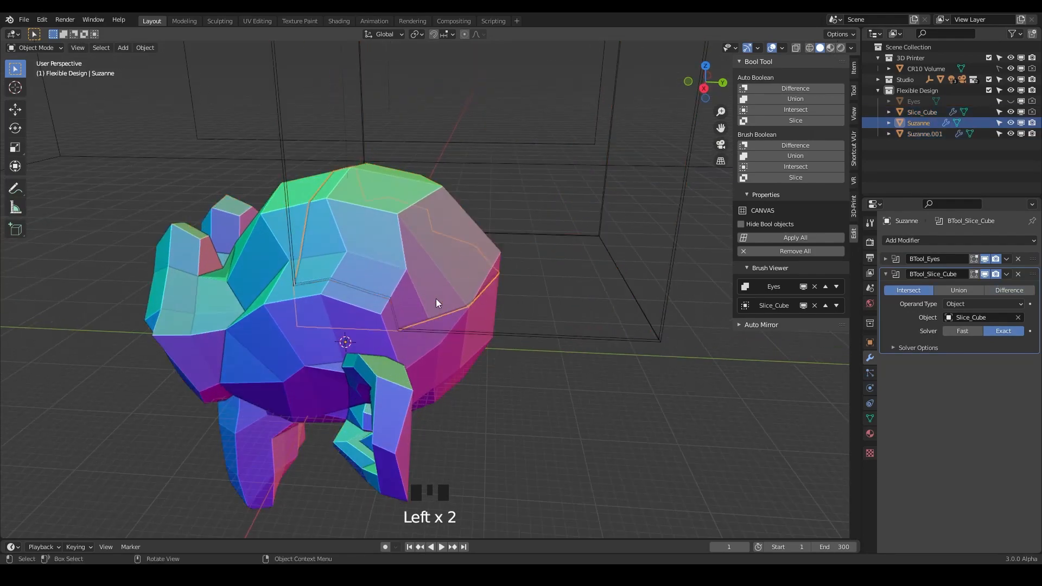
middle_click_drag(513, 423, 349, 446)
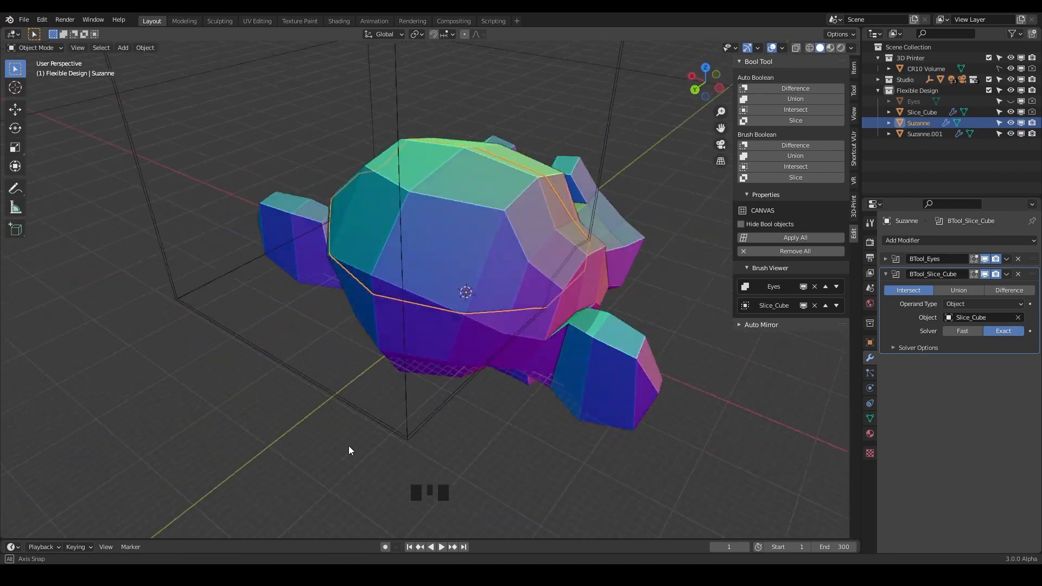
middle_click_drag(443, 434, 516, 425)
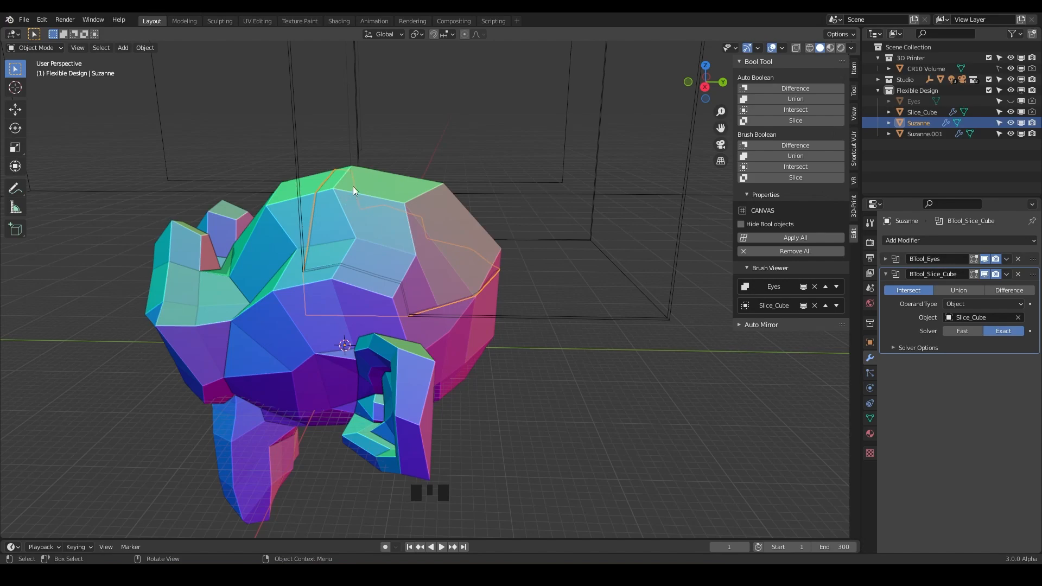
key("x")
left_click(361, 201)
- Select Slice_Cube and move it about 4.5 mm down along Z to lower the cut on the head
middle_click_drag(366, 219, 575, 269)
left_click(601, 279)
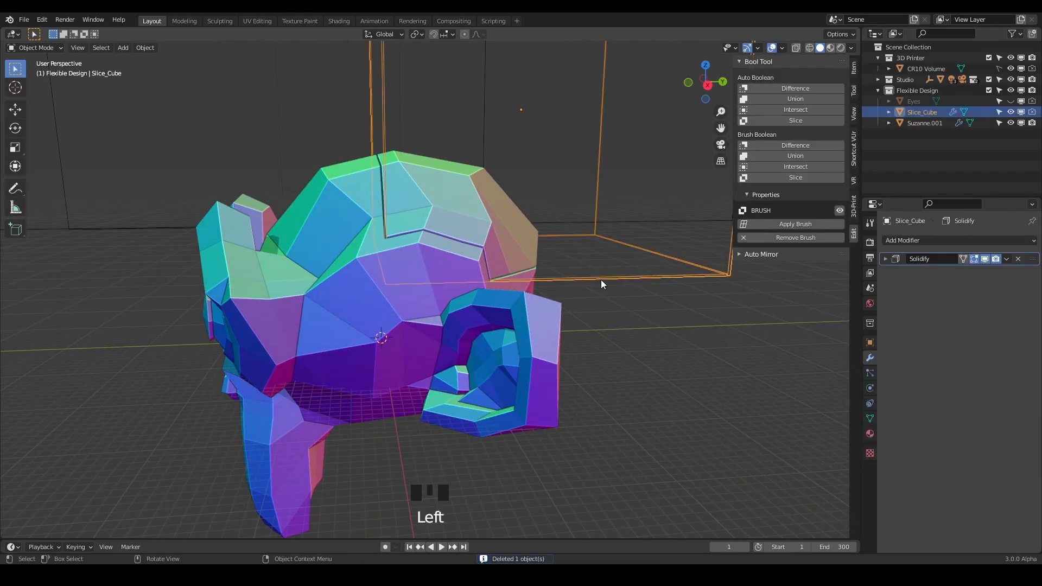
key("g")
key("z")
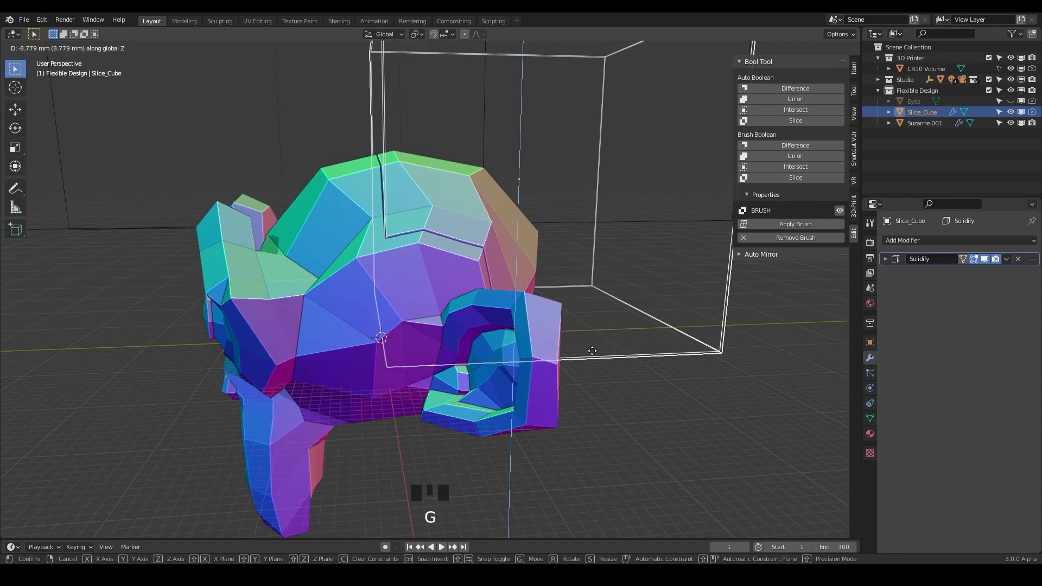
left_click(589, 320)
- Move the bottom face of Slice_Cube down along Z to deepen the cut, and finish in Object Mode with Suzanne.001 active
middle_click_drag(588, 320, 439, 339)
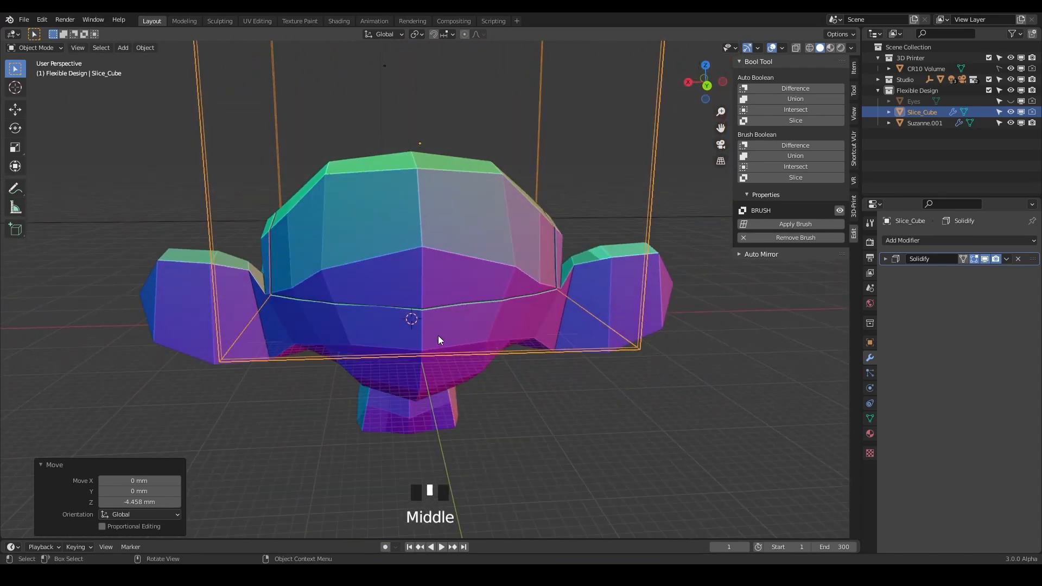
middle_click_drag(500, 325, 493, 300)
key("Tab")
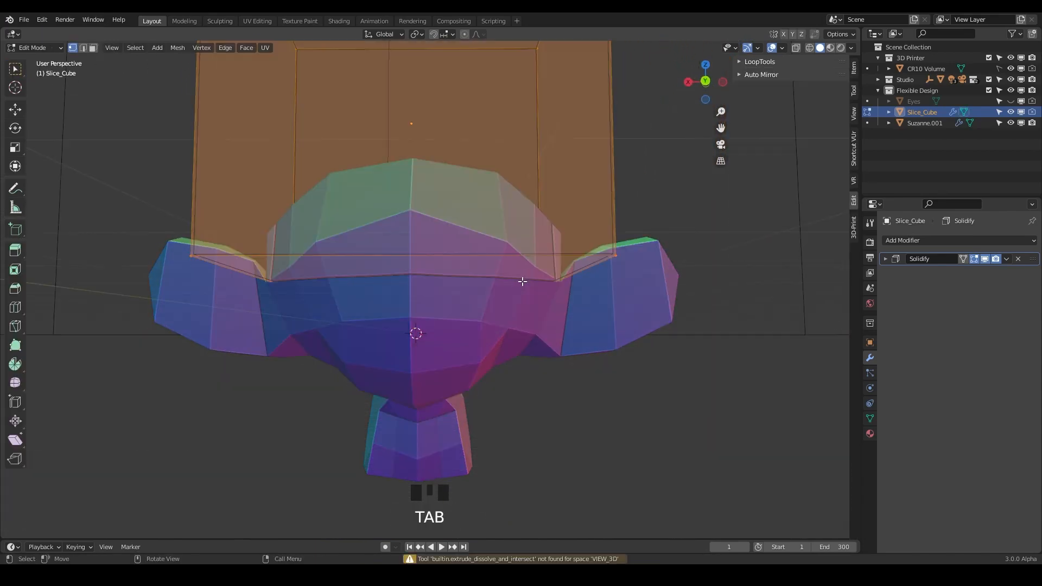
left_click(525, 267)
key("3")
left_click(520, 273)
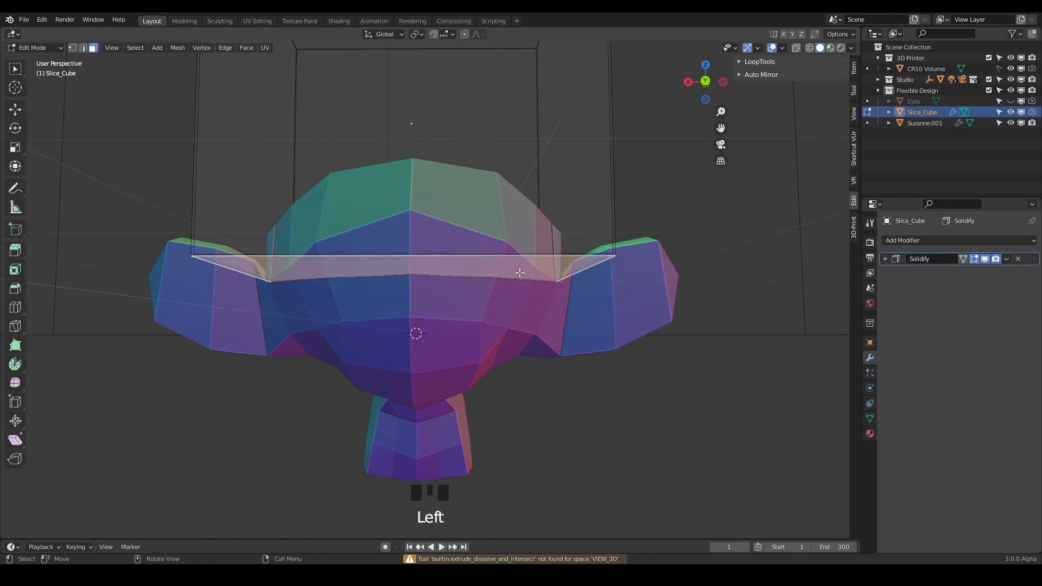
key("g")
key("z")
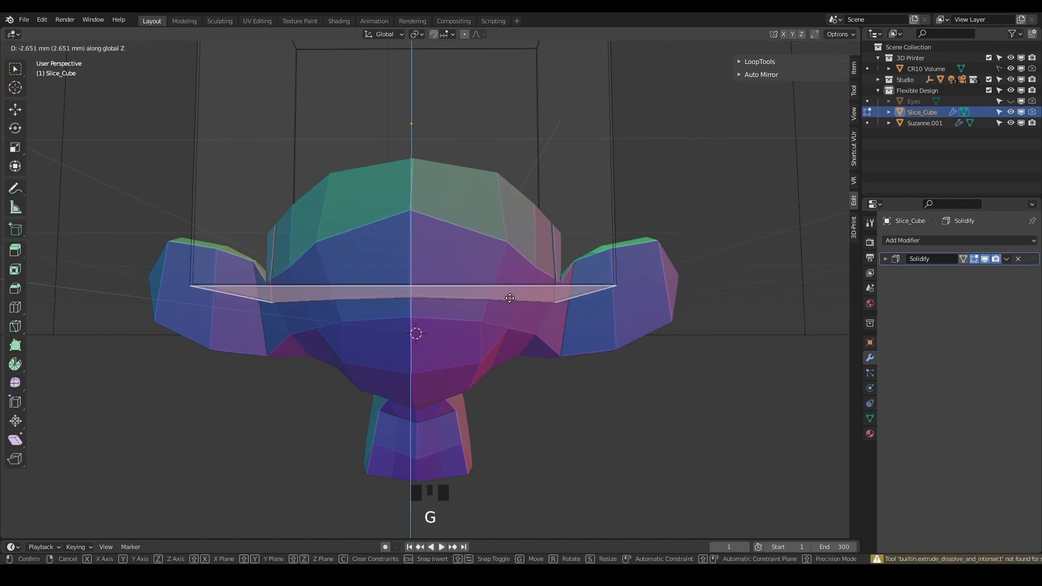
left_click(510, 309)
key("grave")
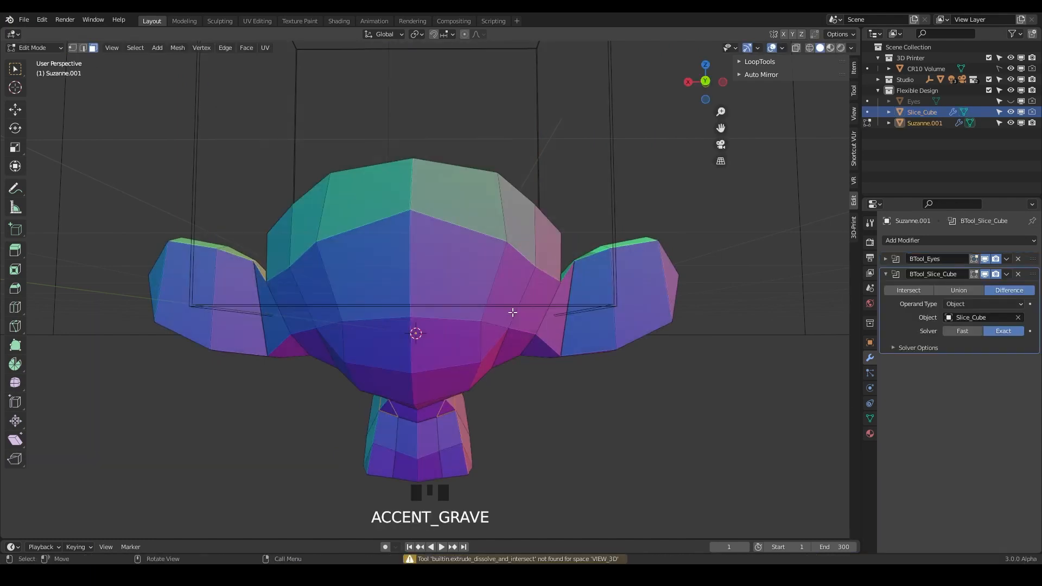
key("Tab")
- Select Slice_Cube and uniformly scale its entire mesh down slightly in Edit Mode to tighten the cut on the head
middle_click_drag(507, 314, 586, 377)
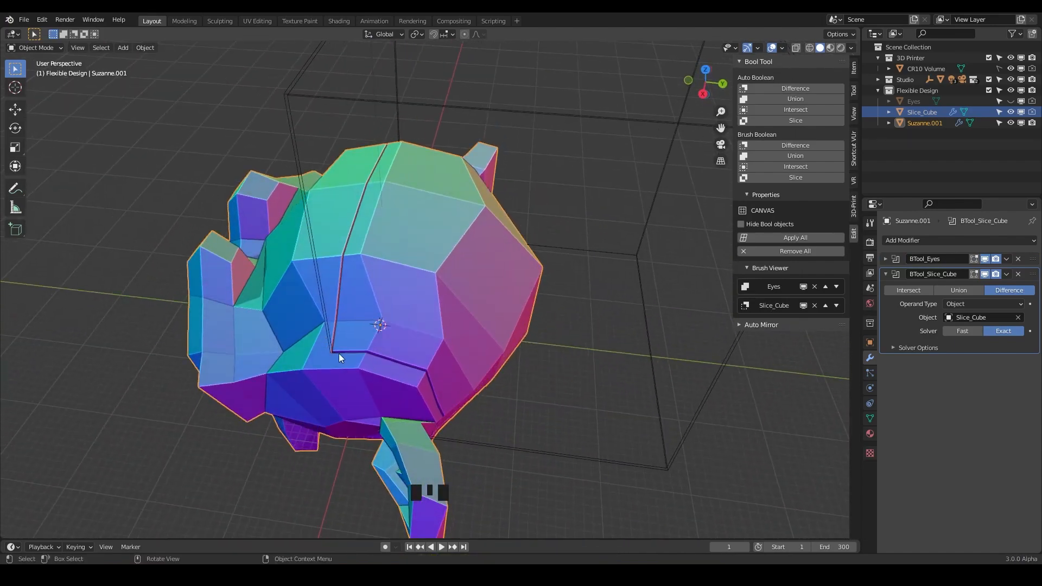
middle_click_drag(444, 398, 402, 305)
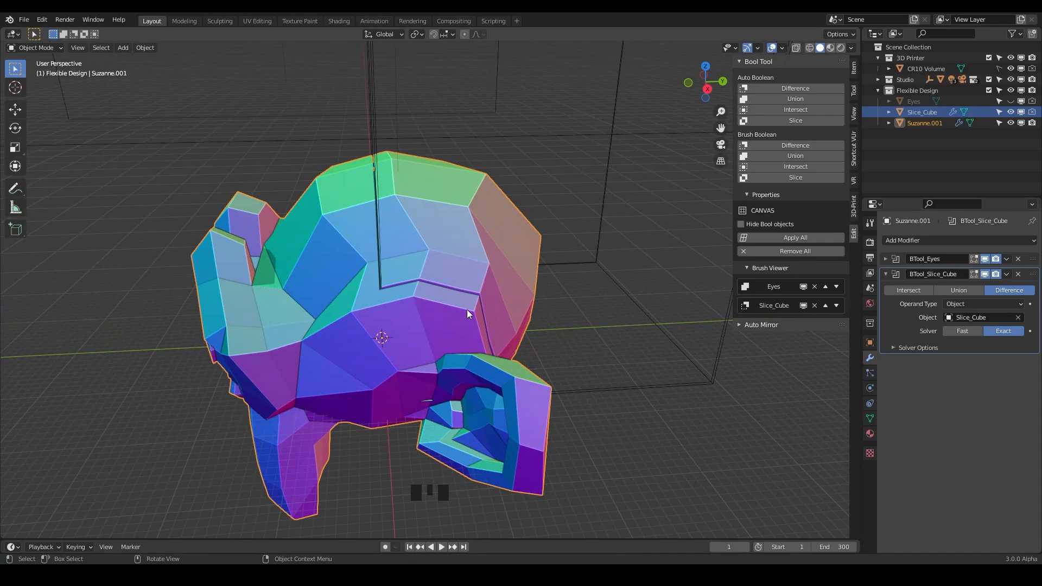
middle_click_drag(468, 313, 382, 282)
scroll(452, 286, "up", 2)
scroll(373, 266, "up", 1)
scroll(382, 282, "down", 4)
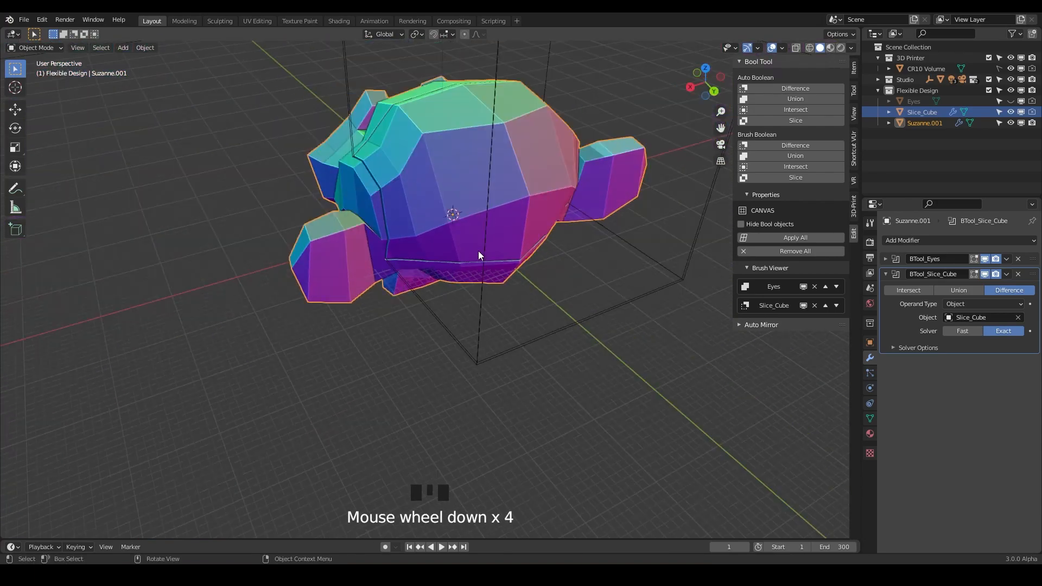
left_click(484, 253)
left_click(483, 254)
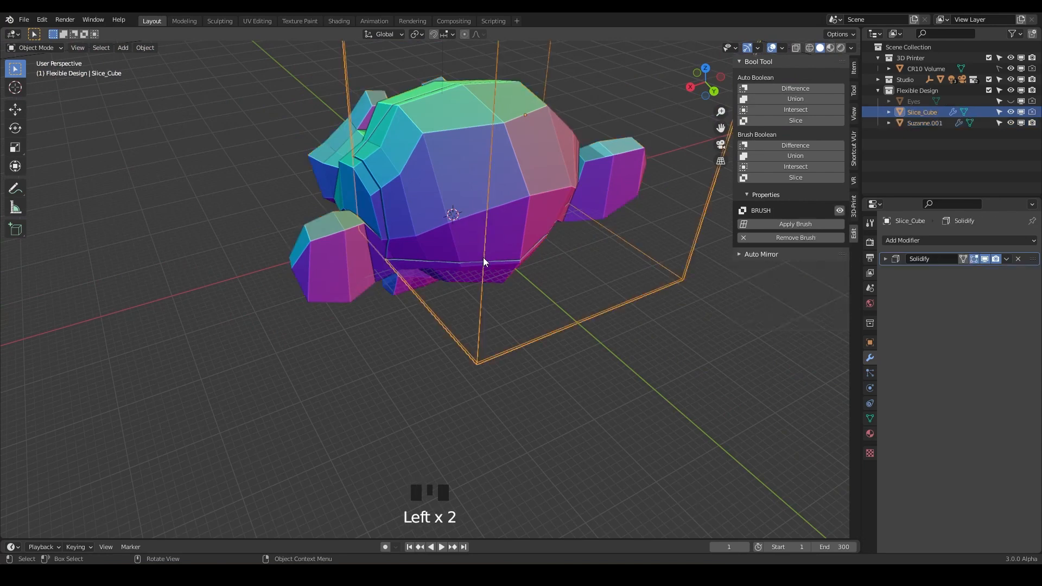
key("Tab")
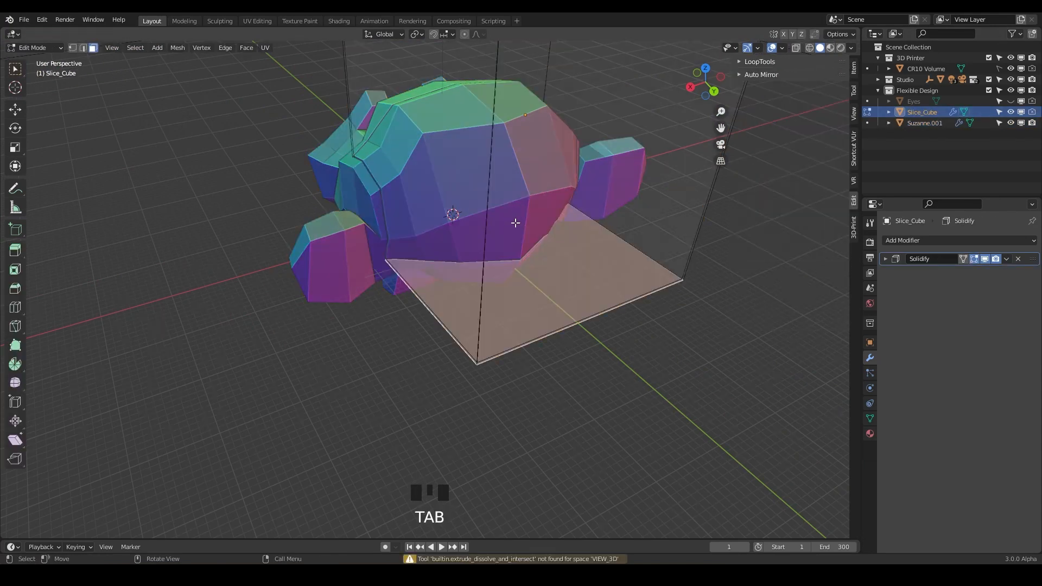
key("a")
key("s")
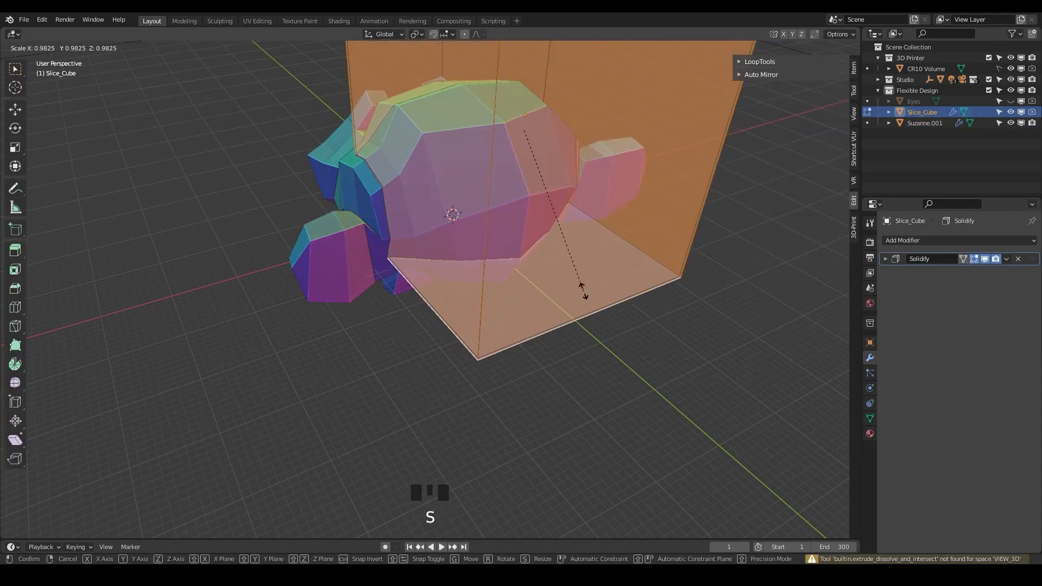
left_click(572, 289)
key("Tab")
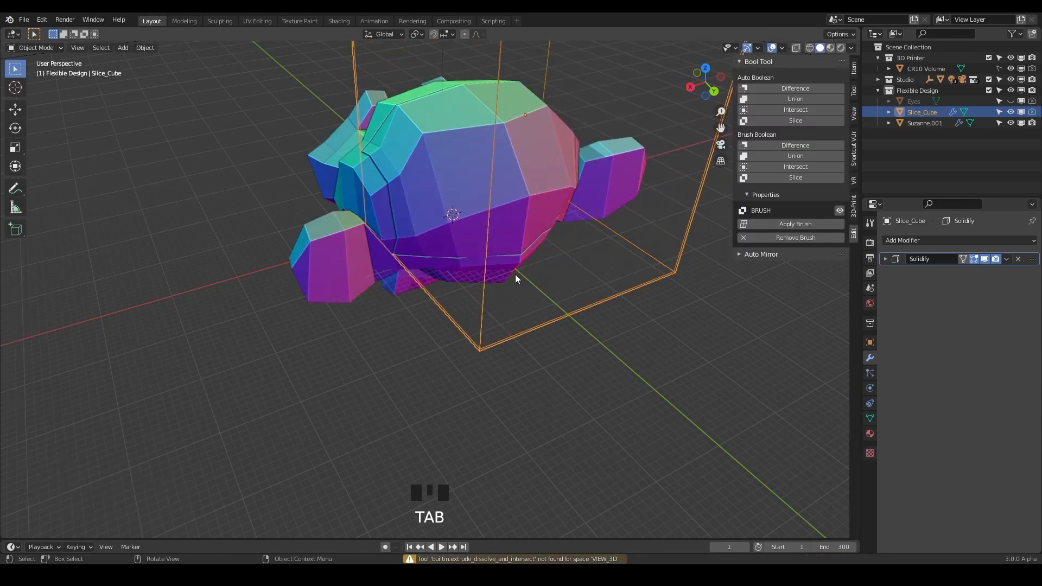
- Add a cylinder mesh at the head with a radius of 25 mm and a depth of 25 mm
middle_click_drag(515, 275, 389, 256)
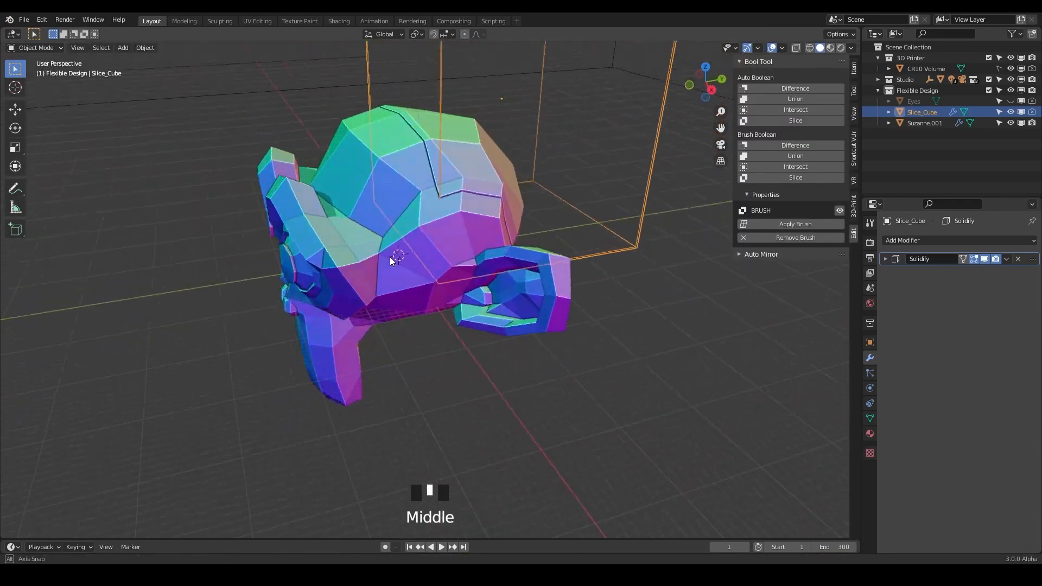
scroll(464, 234, "down", 3)
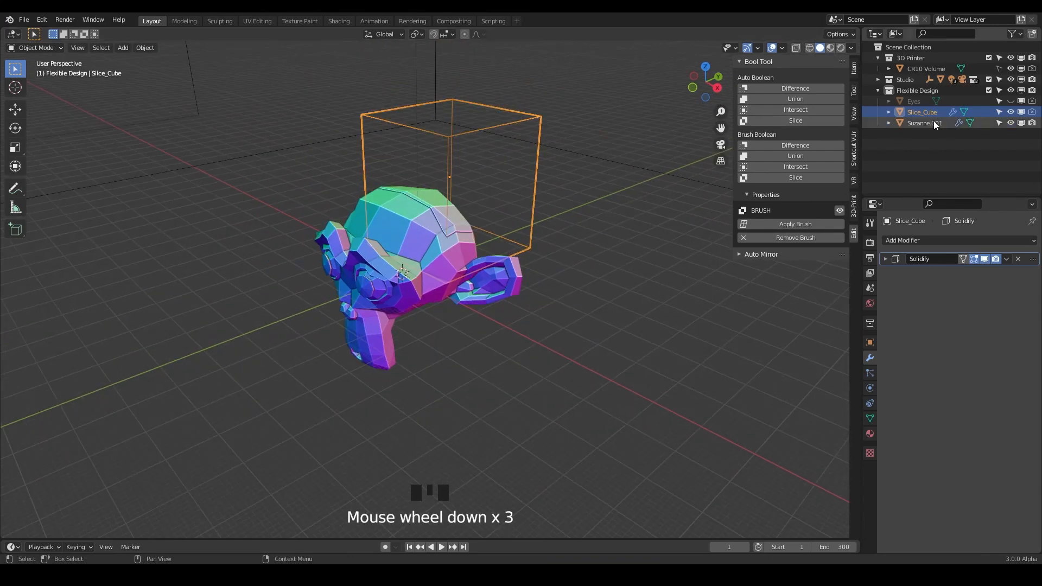
middle_click_drag(452, 242, 473, 200, "shift")
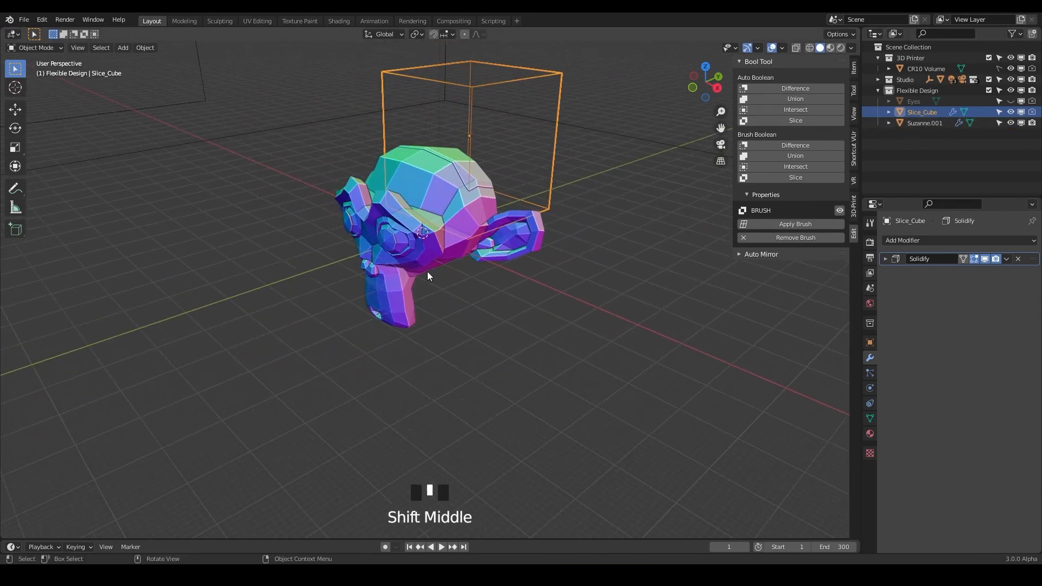
key("shift+a")
mouse_move(440, 260)
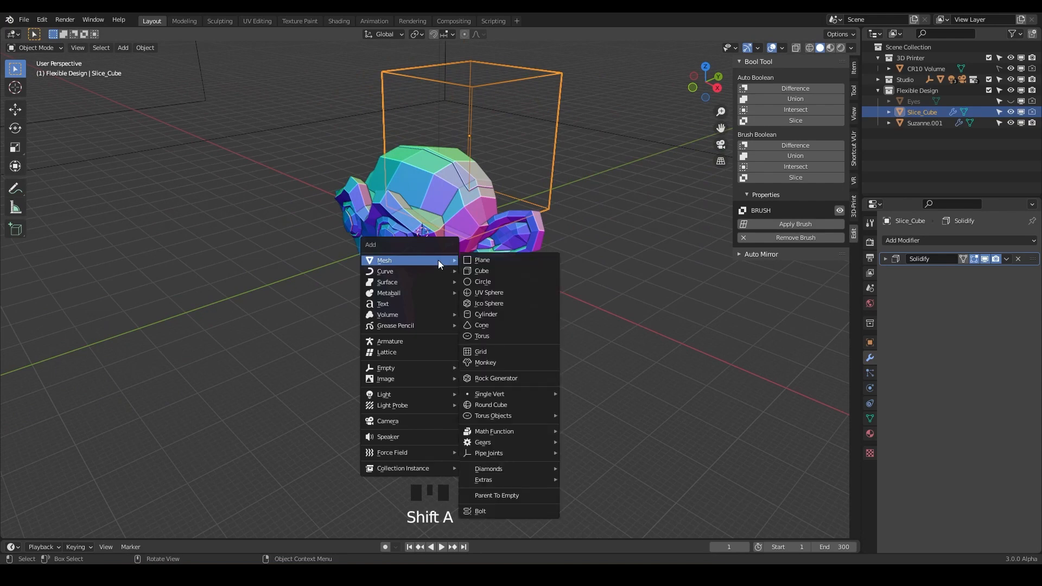
left_click(496, 314)
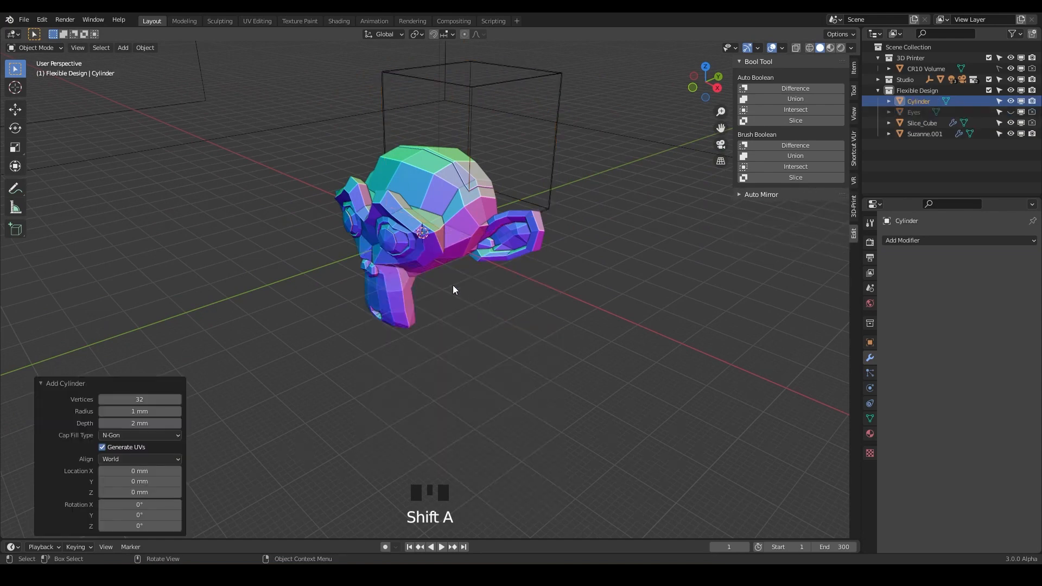
left_click(133, 411)
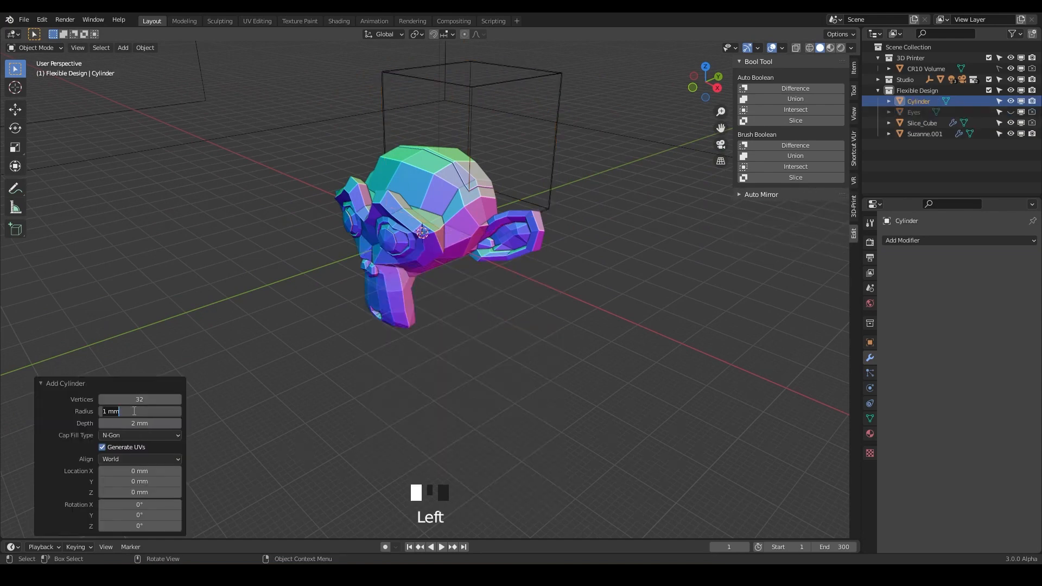
type("25")
key("Return")
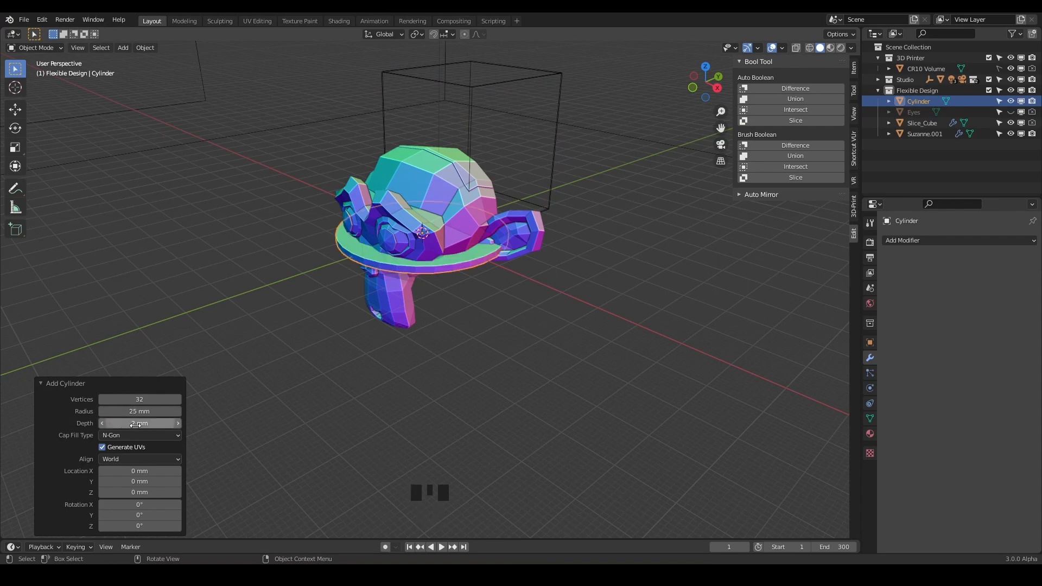
left_click(136, 424)
type("25")
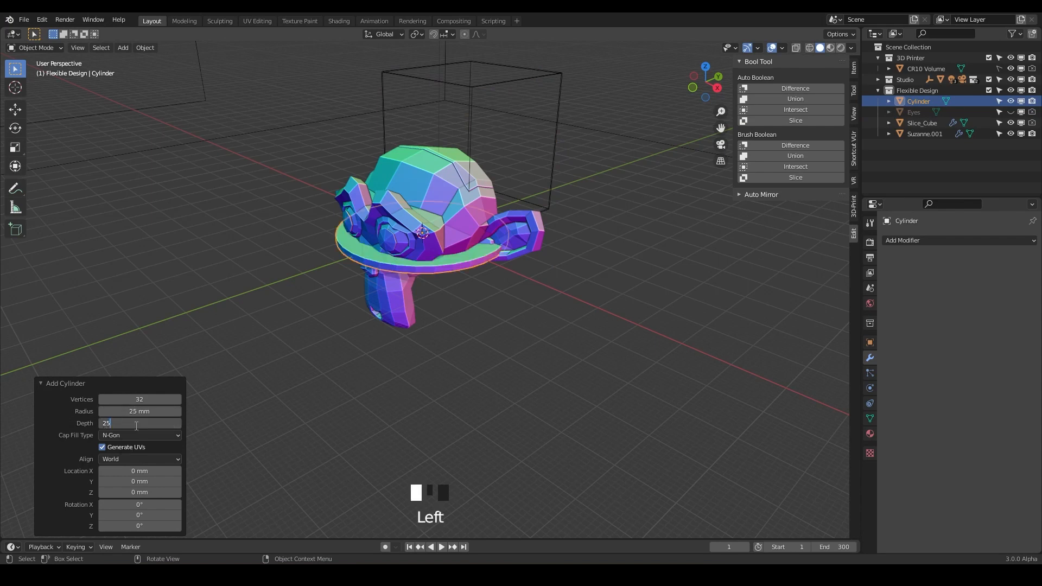
key("Return")
left_click(420, 288)
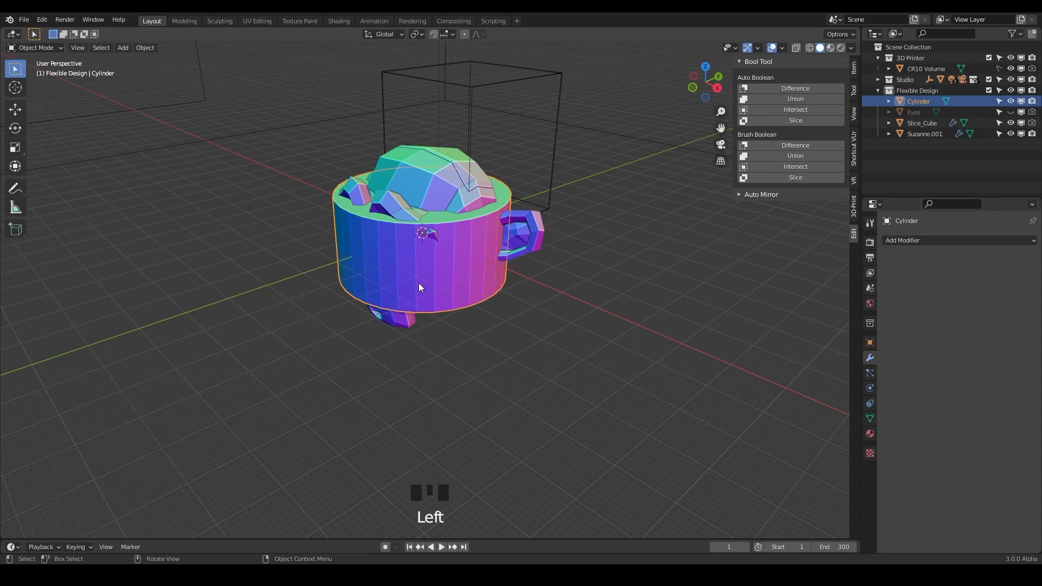
- Rename the new cylinder object as Slice_Cylinder
middle_click_drag(420, 288, 476, 278)
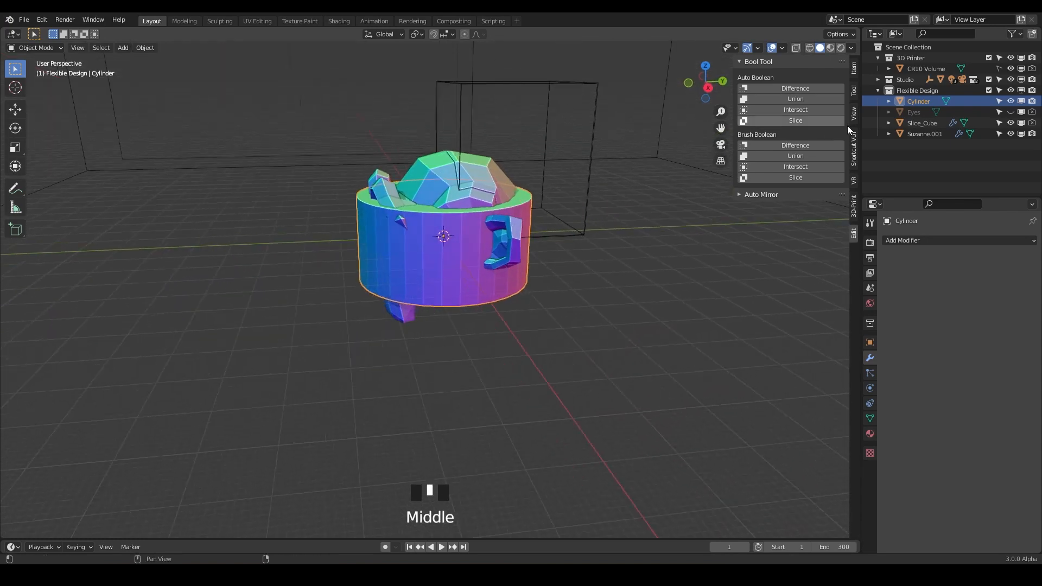
triple_click(920, 102)
left_click(909, 102)
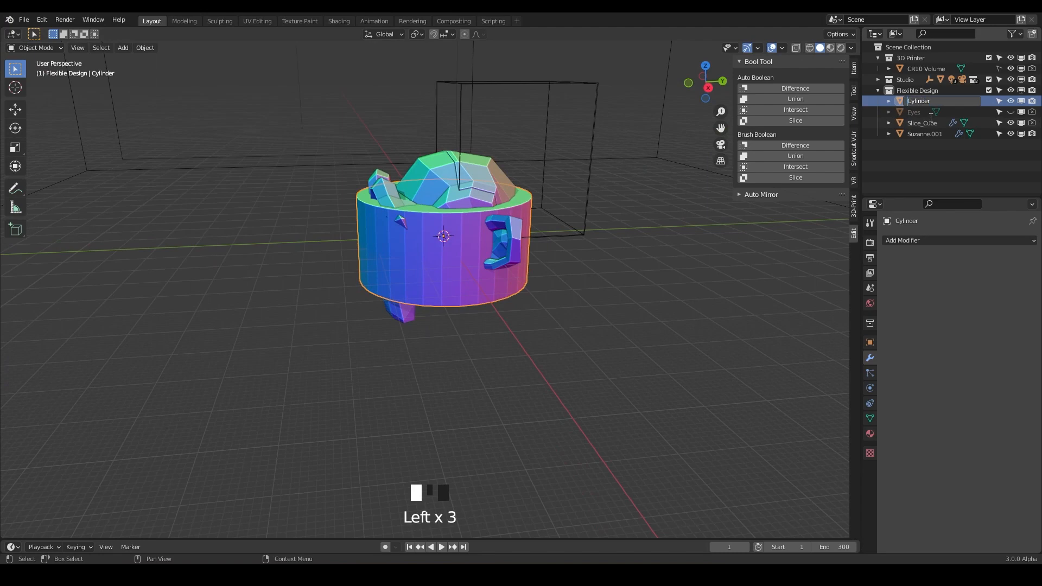
type("Slice")
type("_")
key("Return")
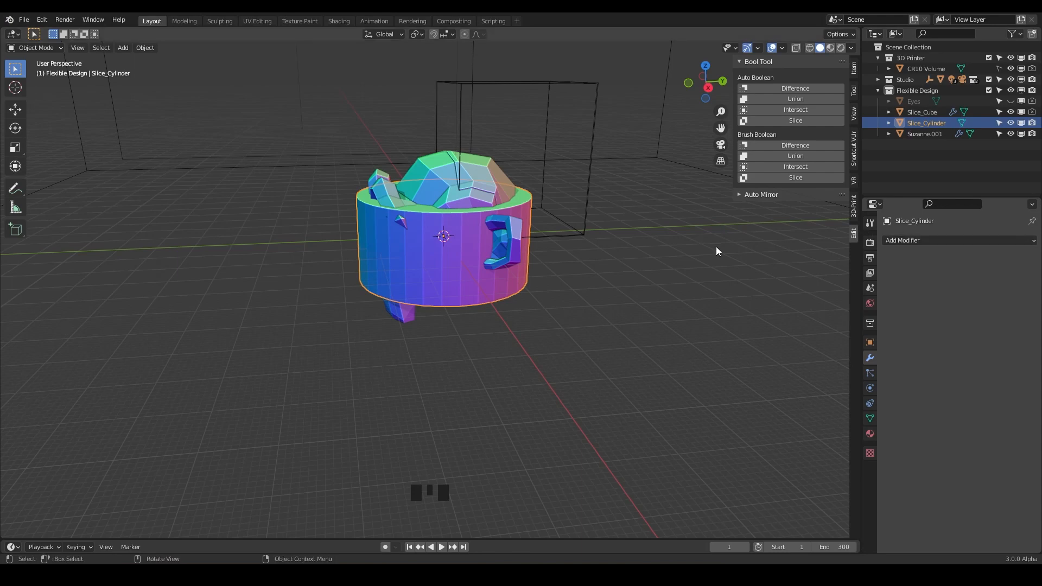
- Add a Solidify modifier to Slice_Cylinder with a thickness of 0.3 mm
left_click(963, 240)
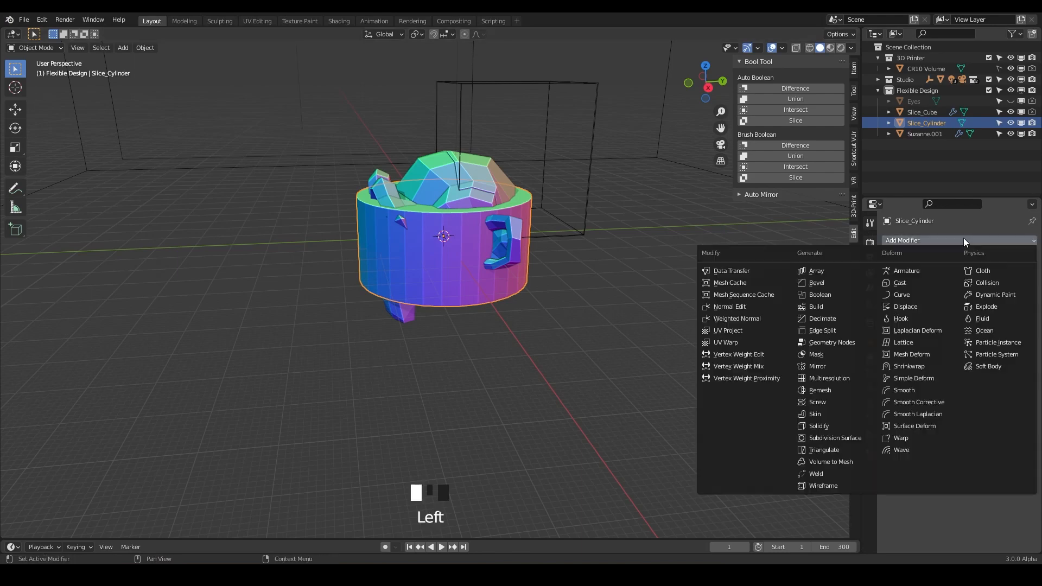
left_click(822, 426)
left_click(976, 288)
type("0.3")
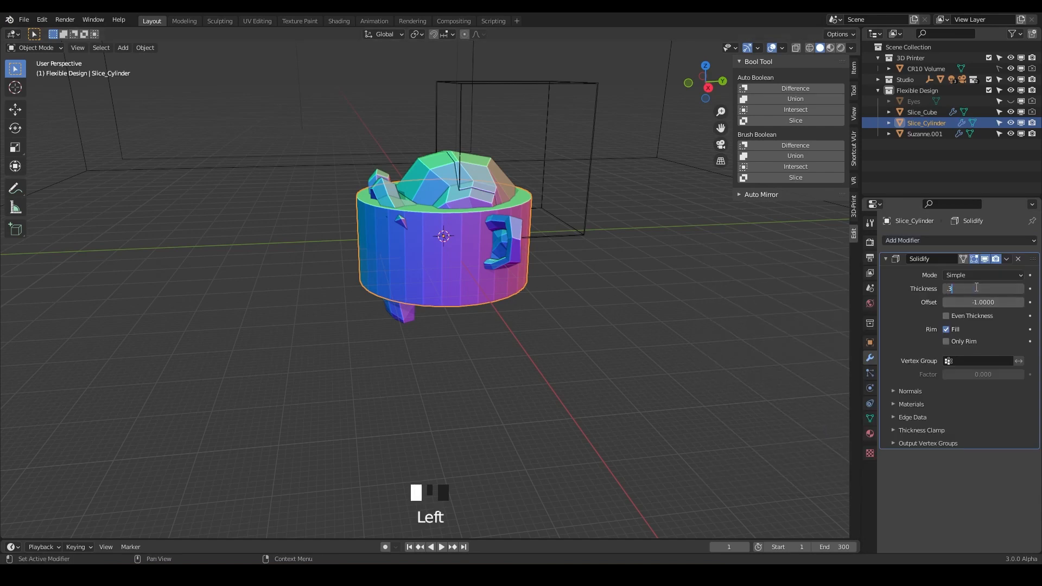
key("Return")
left_click(461, 252)
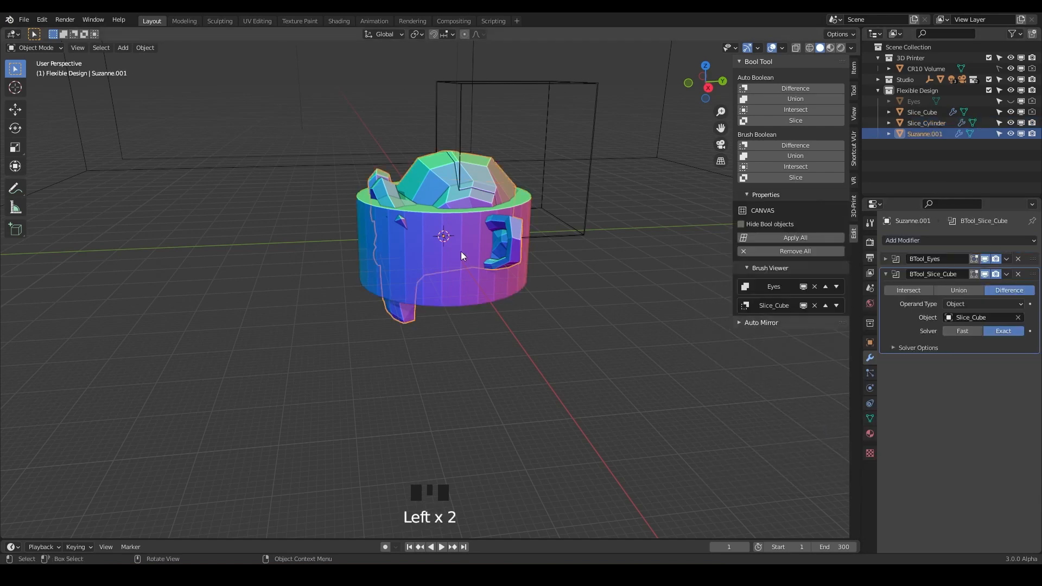
key("g")
left_click(457, 266)
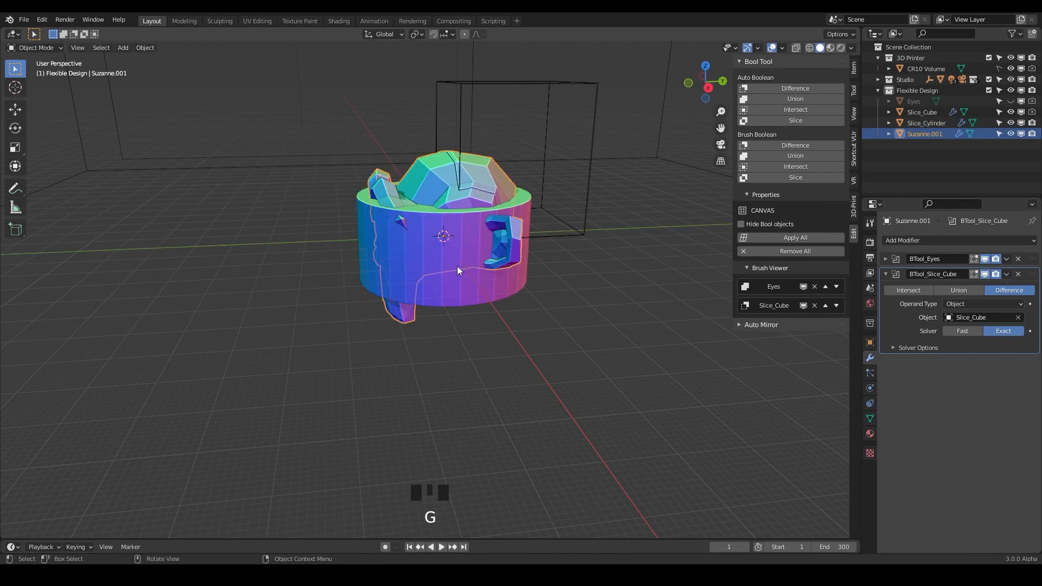
- Select Slice_Cylinder and move it about 22 mm in the negative Y direction, so it overlaps the front of the head
left_click(453, 286)
key("g")
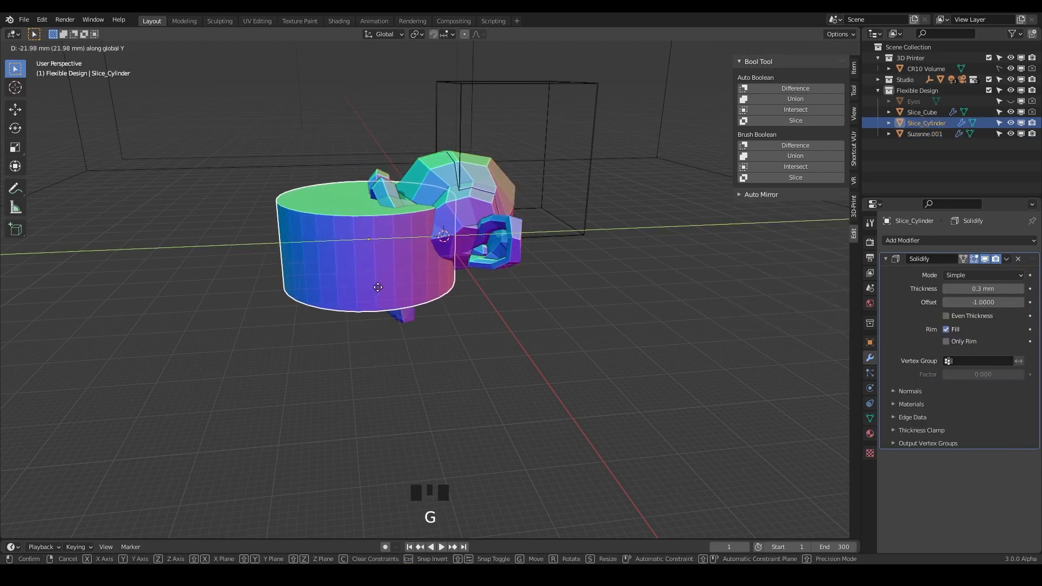
left_click(411, 309)
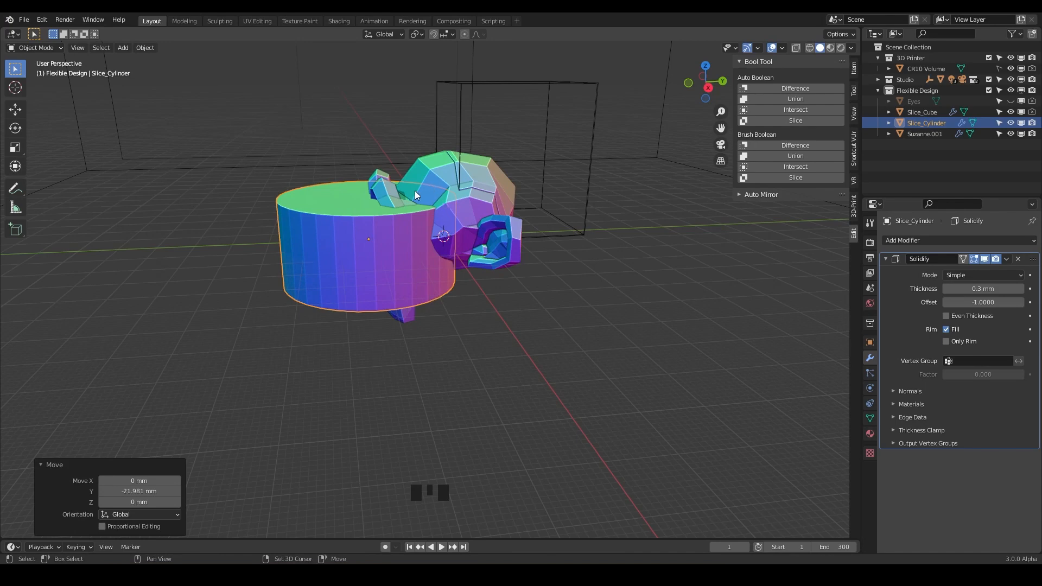
- Slice the Suzanne head with Slice_Cylinder using Bool Tool's Brush Boolean Slice, keeping Suzanne.001 as the active object
left_click(326, 170)
left_click(371, 241)
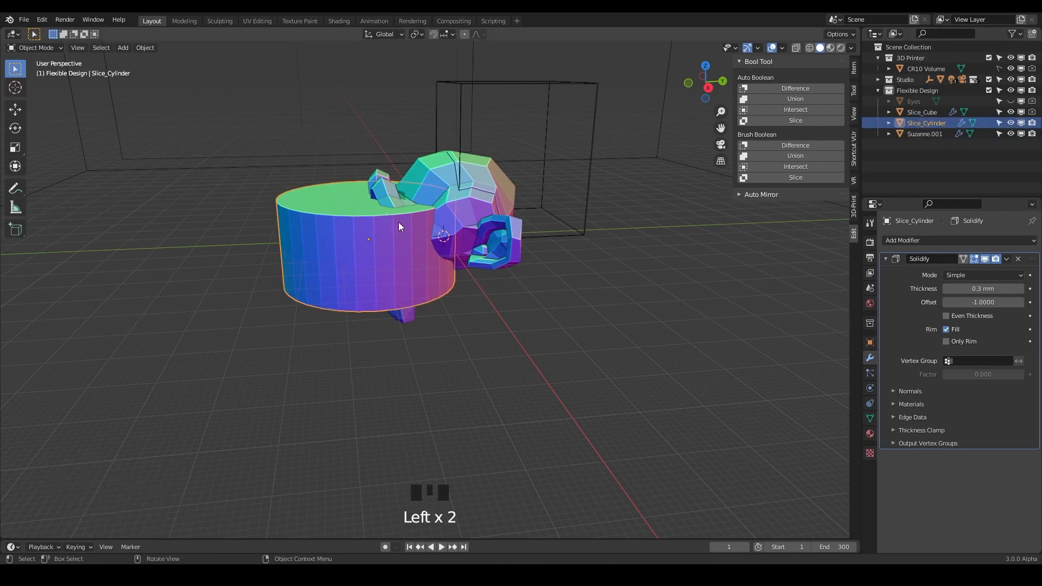
left_click(423, 177, "shift")
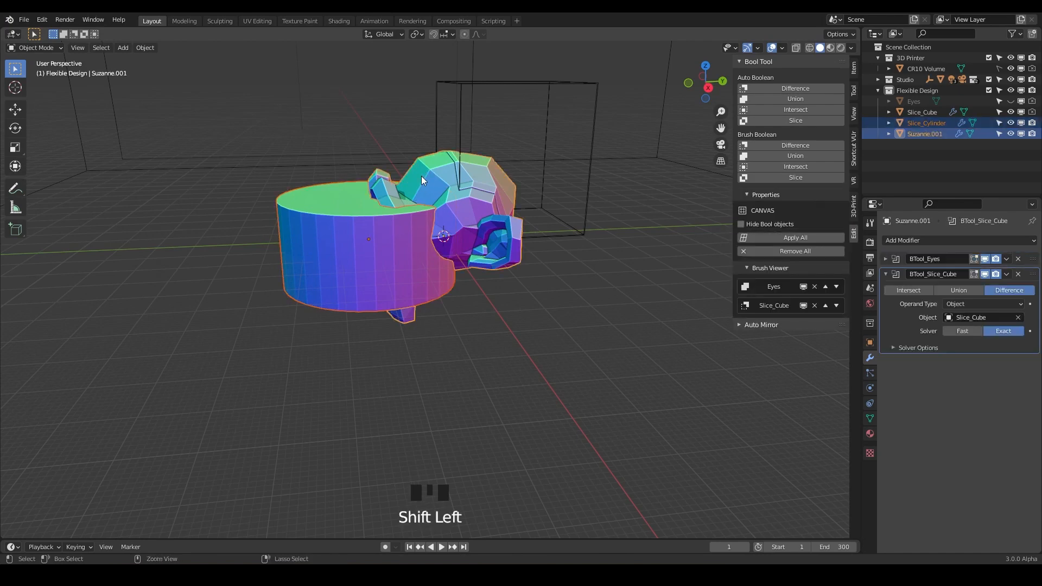
key("ctrl+KP_Divide")
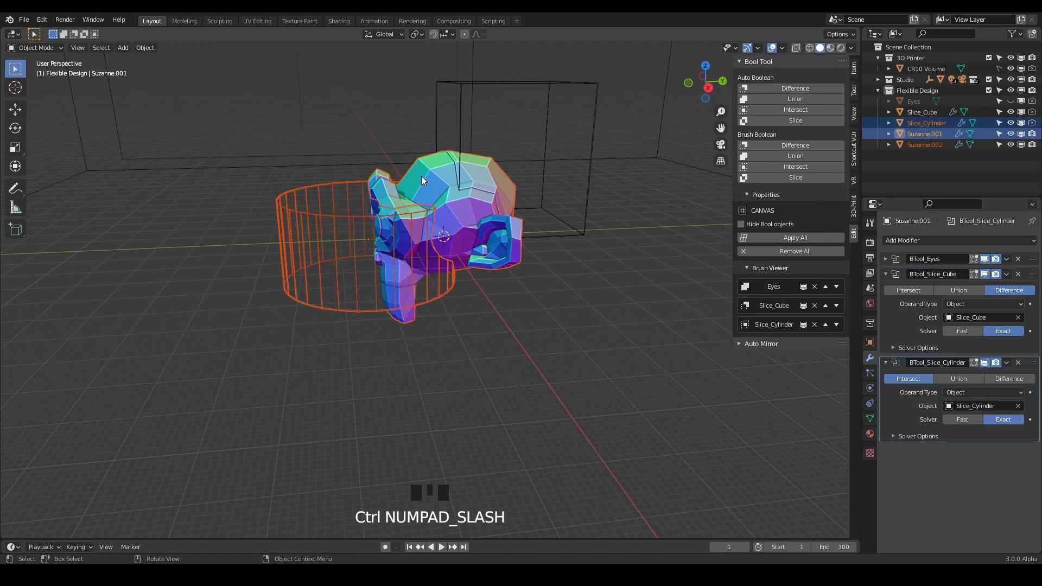
- Delete the Suzanne.001 slice piece that overlaps the uncut remainder of the head
left_click(487, 342)
left_click(431, 250)
scroll(434, 248, "up", 3)
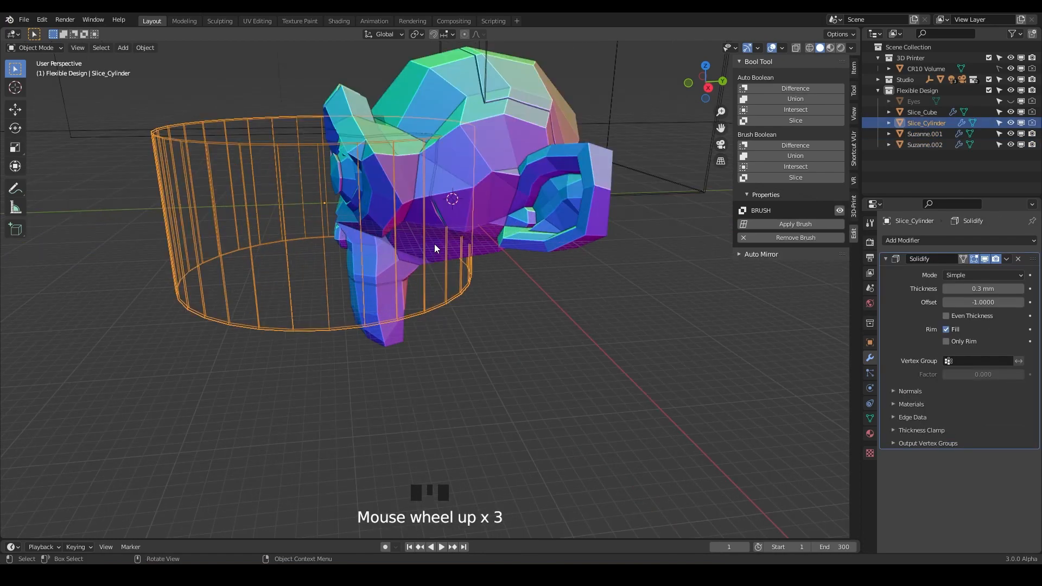
scroll(431, 201, "up", 2)
middle_click_drag(438, 210, 431, 261, "shift")
scroll(427, 243, "up", 1)
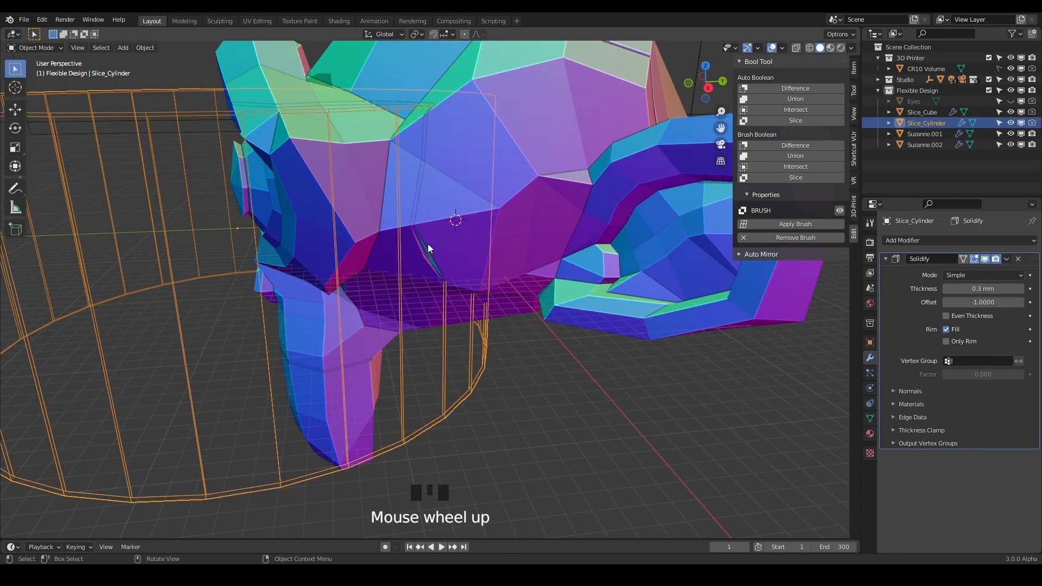
left_click(424, 154)
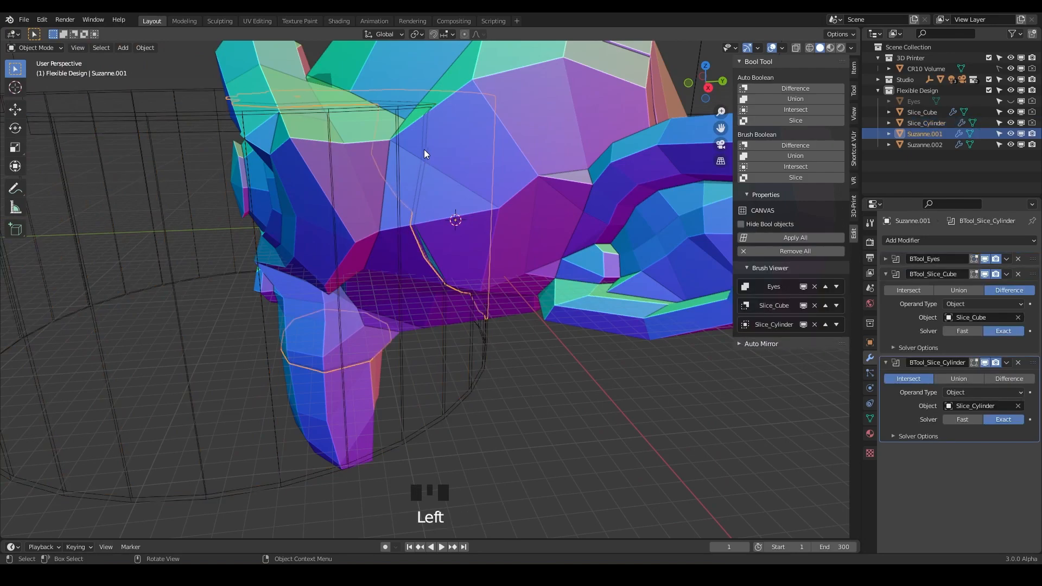
middle_click_drag(460, 216, 515, 406)
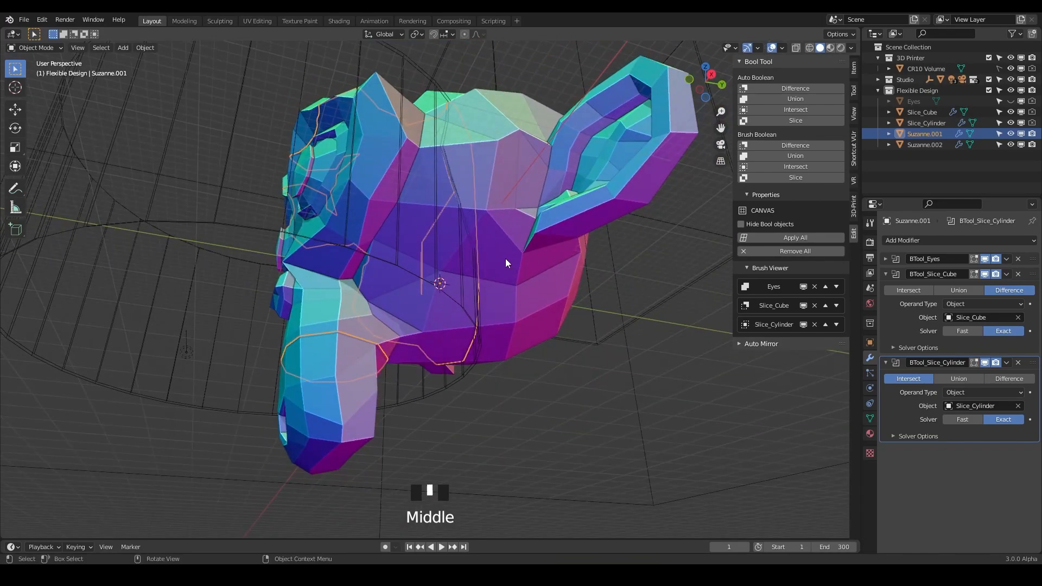
middle_click_drag(506, 445, 471, 352)
key("x")
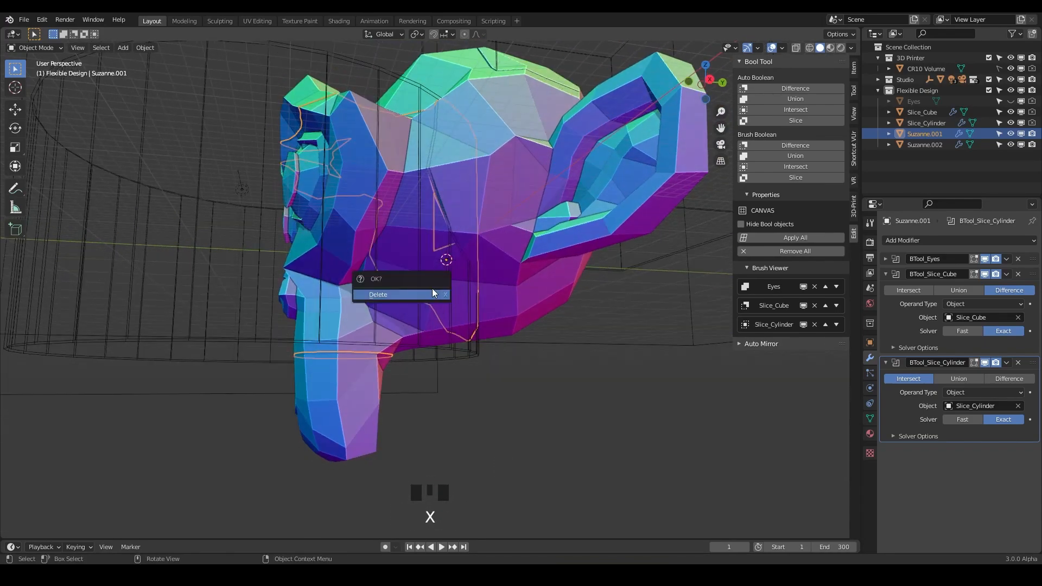
left_click(432, 289)
- Move Slice_Cylinder 4.18 mm upward along the global Z axis
middle_click_drag(432, 294, 435, 347)
left_click(412, 157)
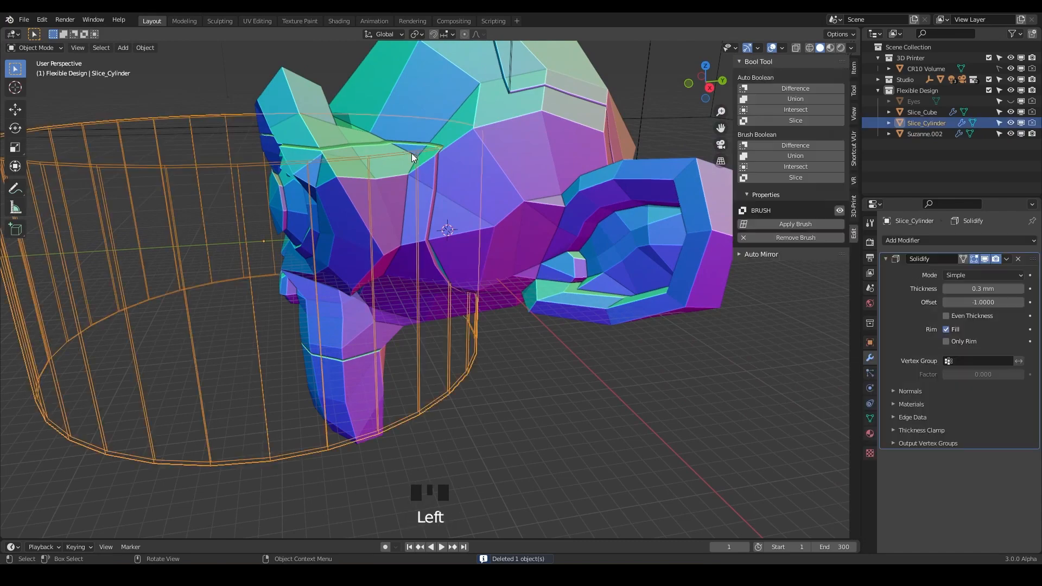
key("g")
key("z")
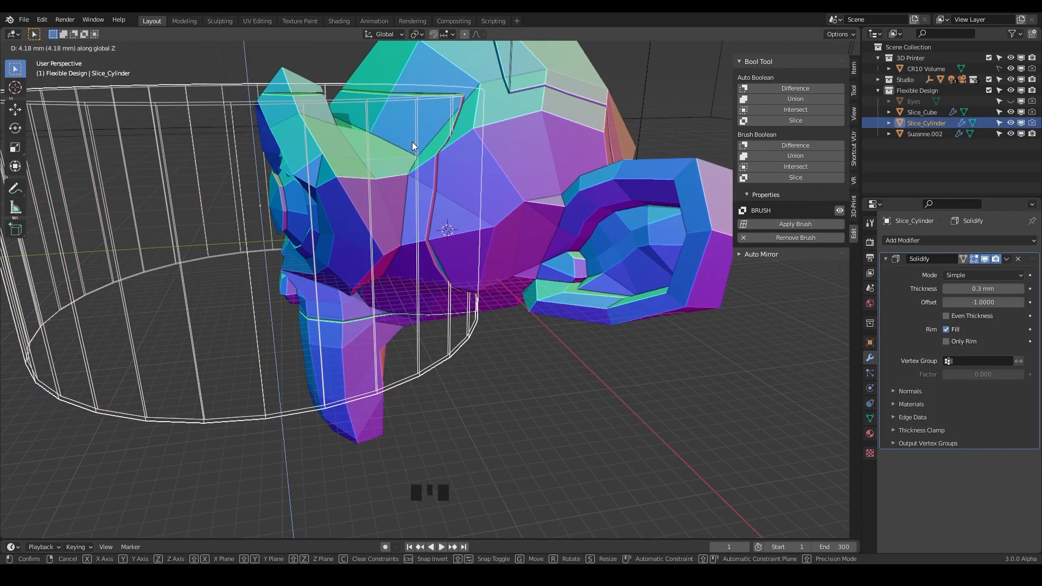
left_click(412, 142)
- Move Slice_Cylinder about 9.3 mm in the positive Y direction and raise it further along Z, so the cut runs near the ears
middle_click_drag(412, 142, 430, 175)
key("g")
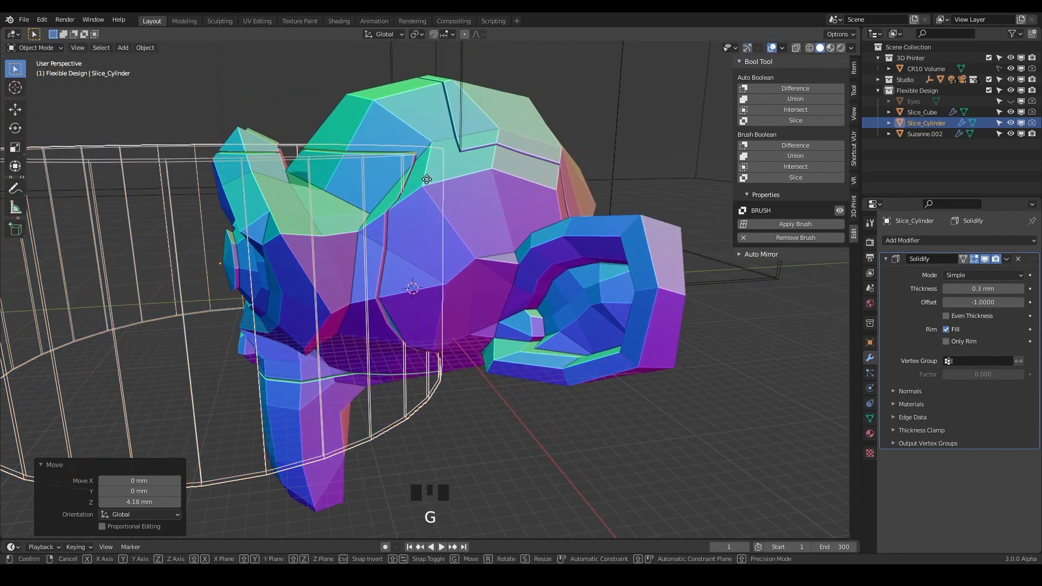
left_click(512, 173)
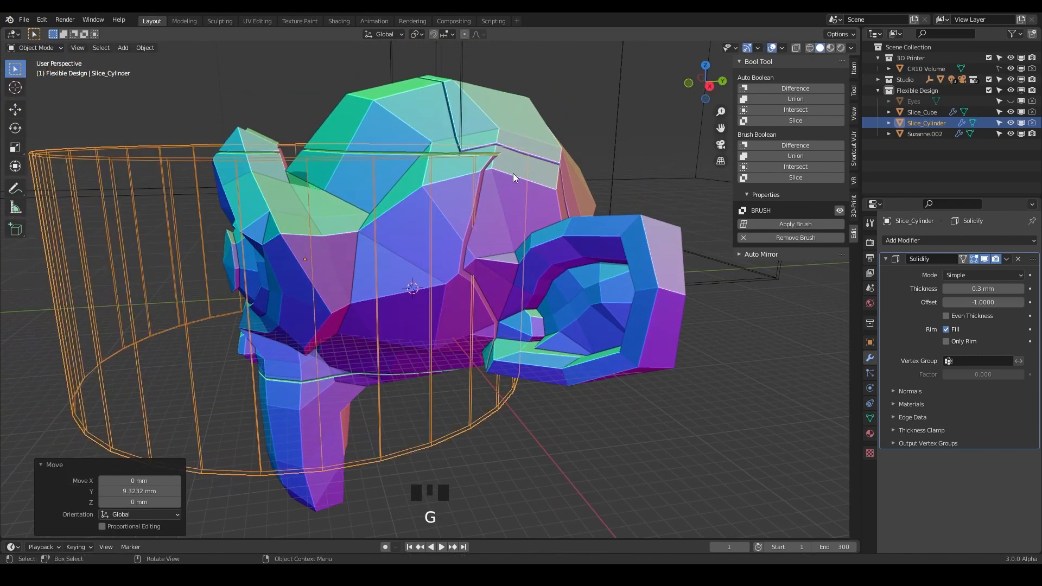
key("g")
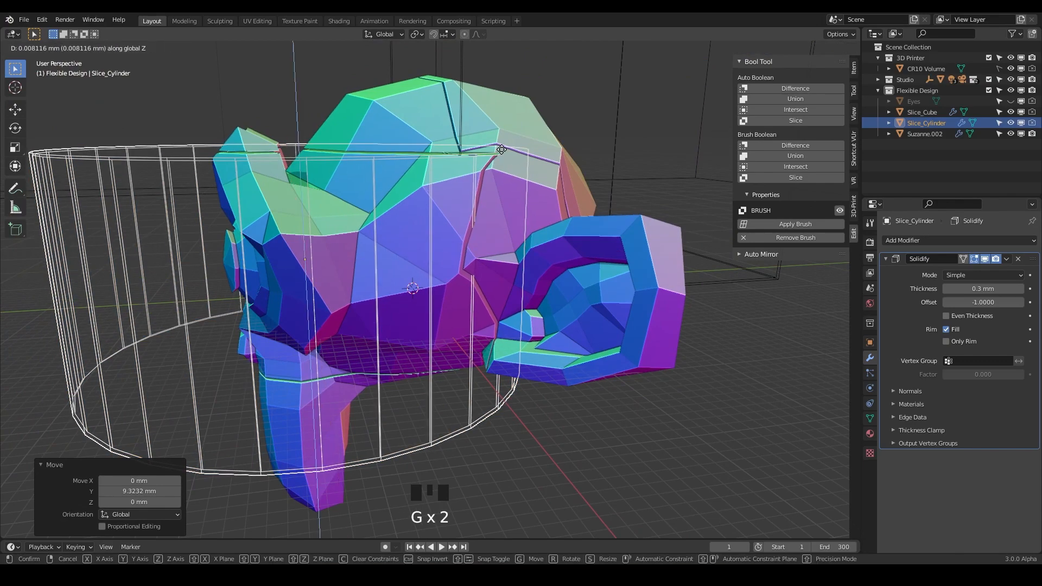
left_click(517, 163)
left_click(624, 432)
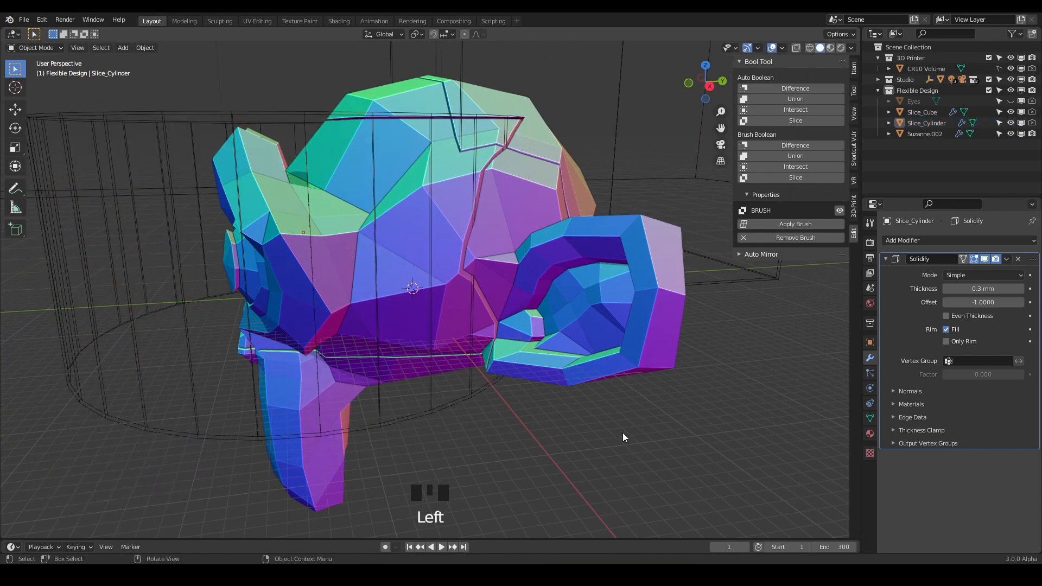
- Set the Solidify thickness of Slice_Cylinder to 0.5 mm
middle_click_drag(623, 432, 375, 171)
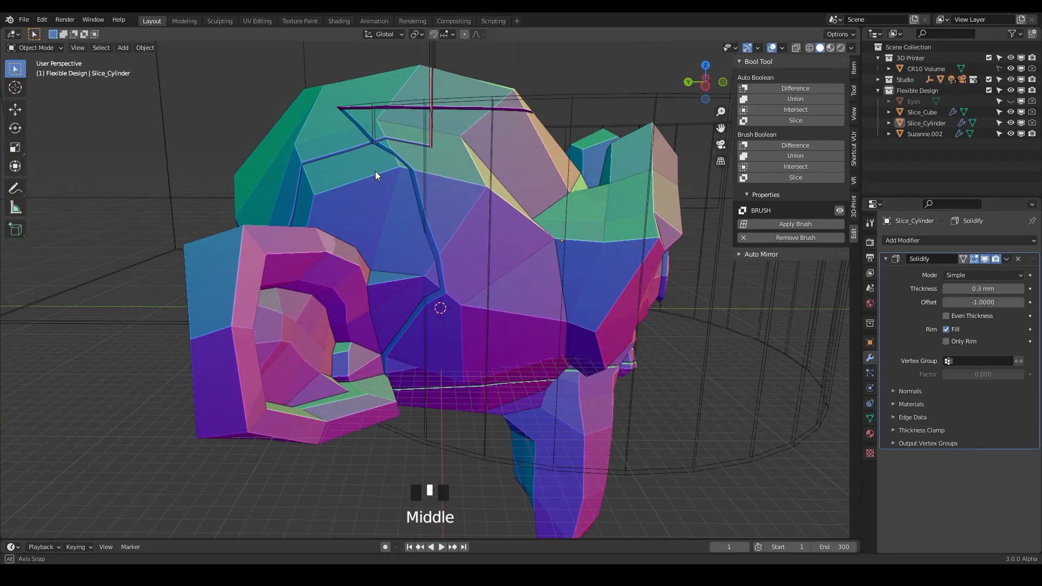
middle_click_drag(621, 423, 594, 348)
left_click(983, 288)
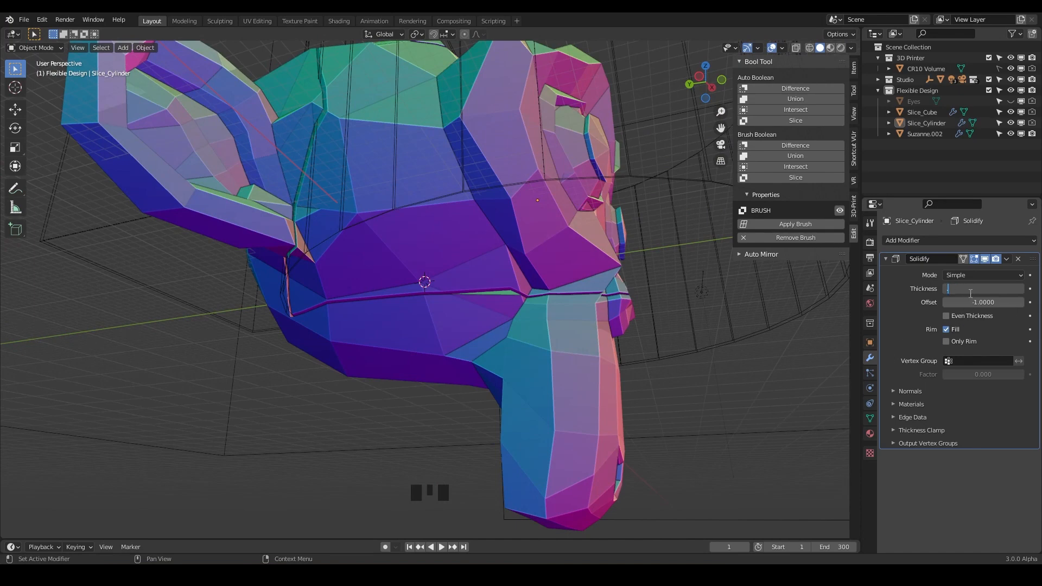
type("0.5")
key("Return")
- Select Slice_Cube and set its Solidify thickness to 0.5 mm
middle_click_drag(483, 261, 461, 246)
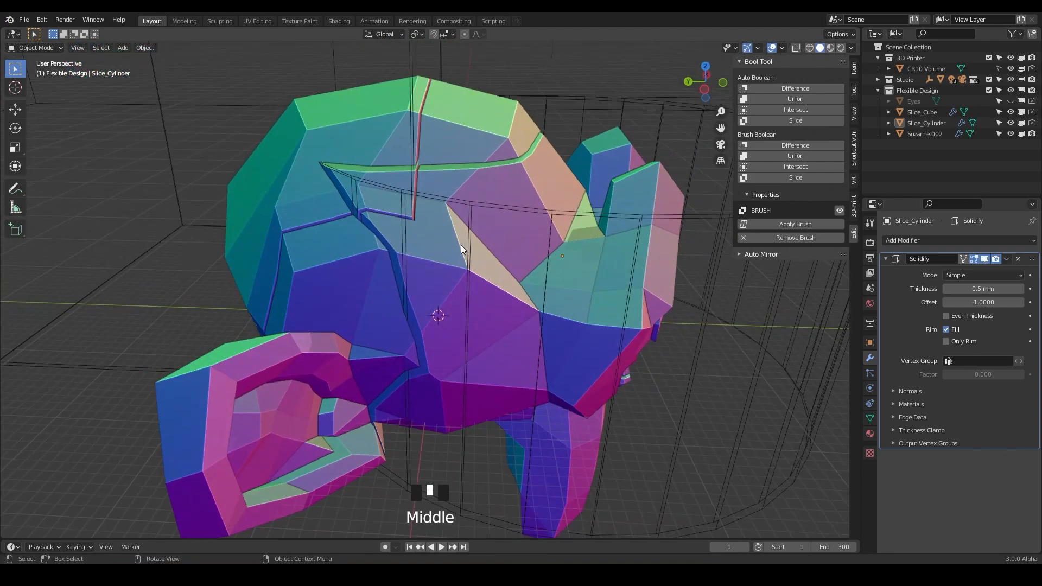
left_click(409, 109)
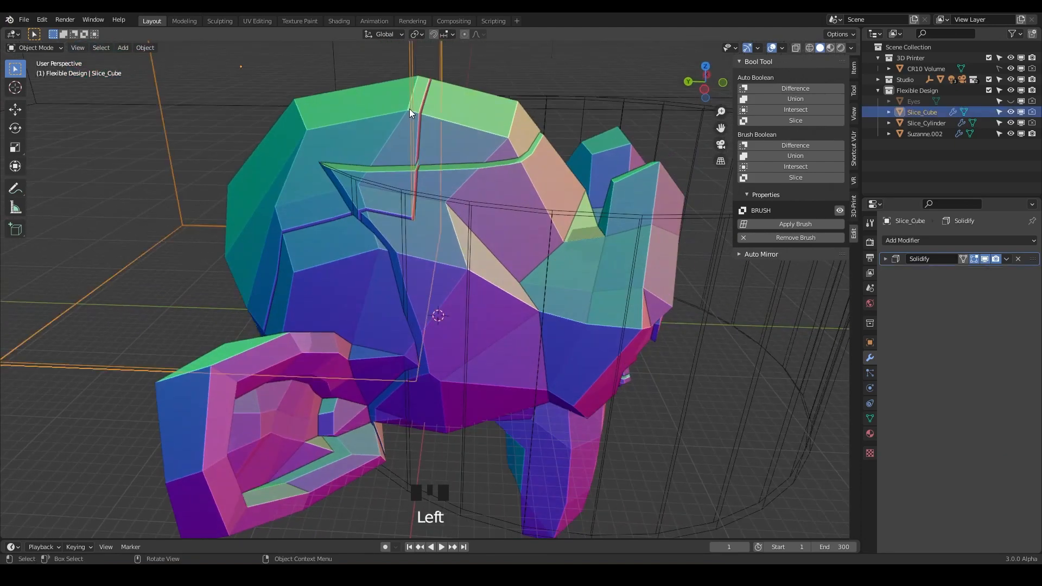
left_click(886, 258)
left_click(978, 289)
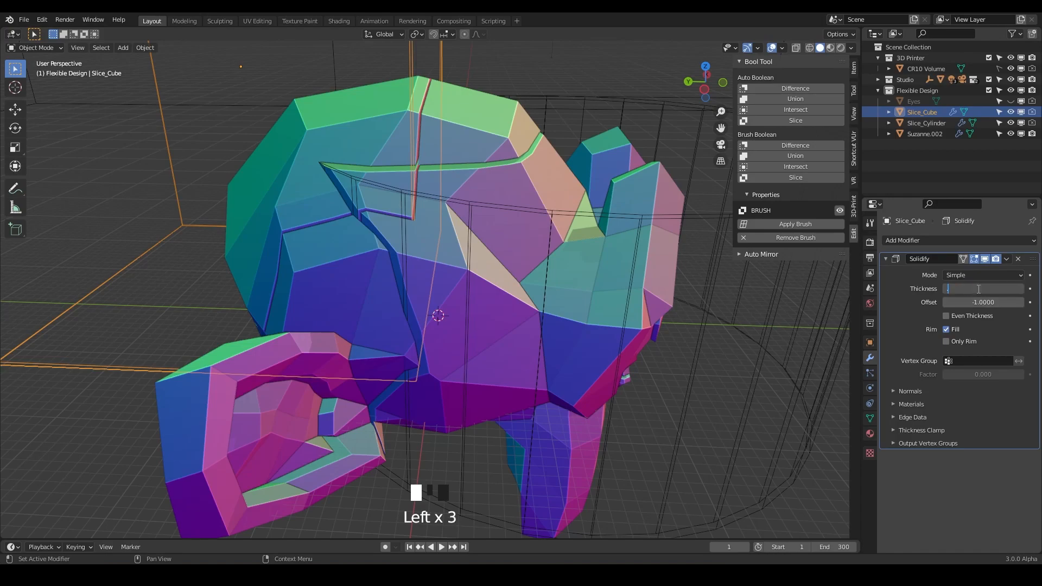
type(".5")
key("Return")
- Hide the Slice_Cylinder and Slice_Cube brushes so only the sliced head remains in view
middle_click_drag(488, 272, 533, 378)
scroll(536, 310, "down", 2)
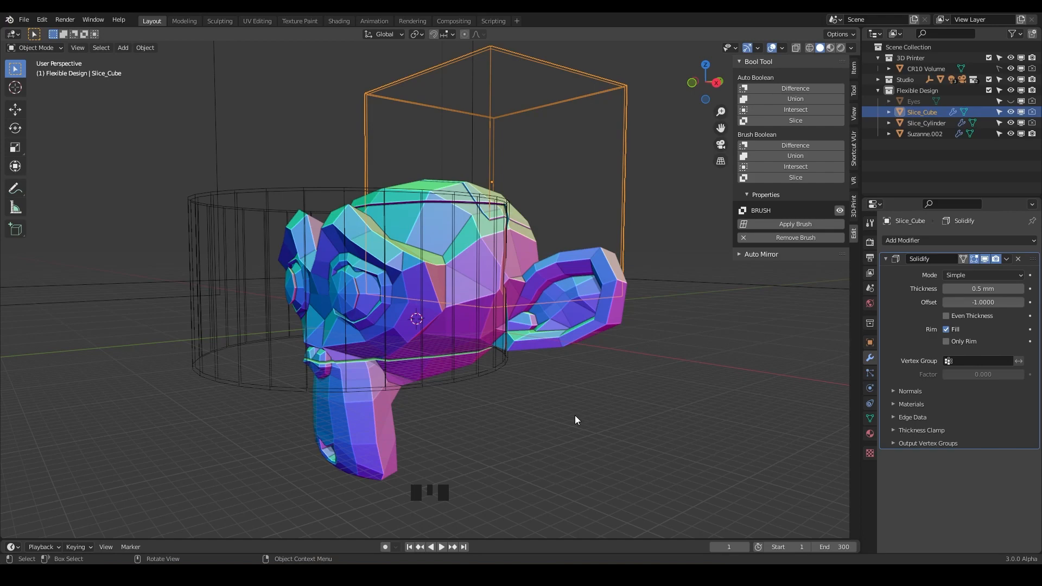
middle_click_drag(575, 416, 532, 380, "shift")
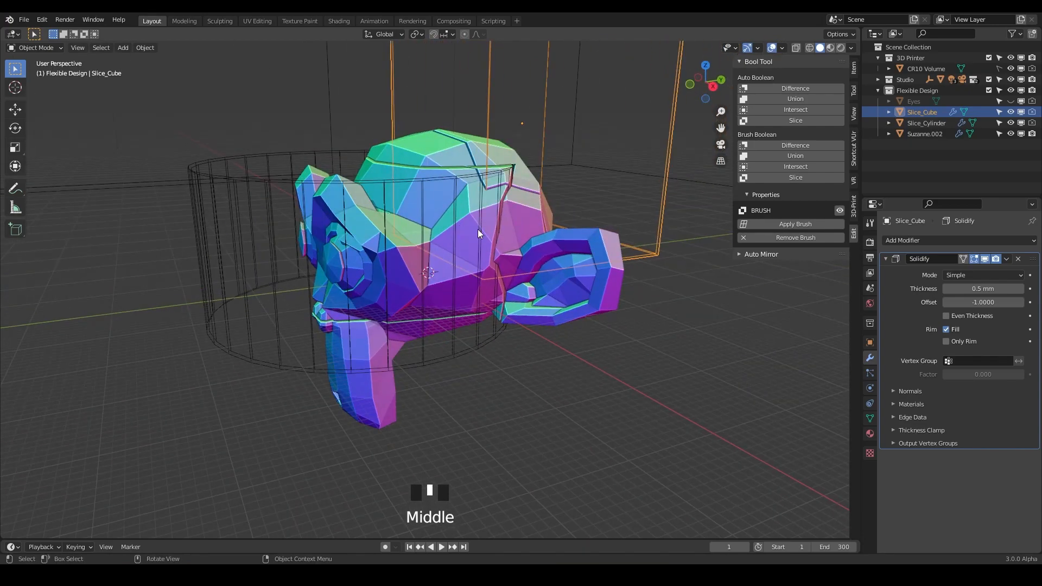
left_click(514, 235)
left_click(213, 215)
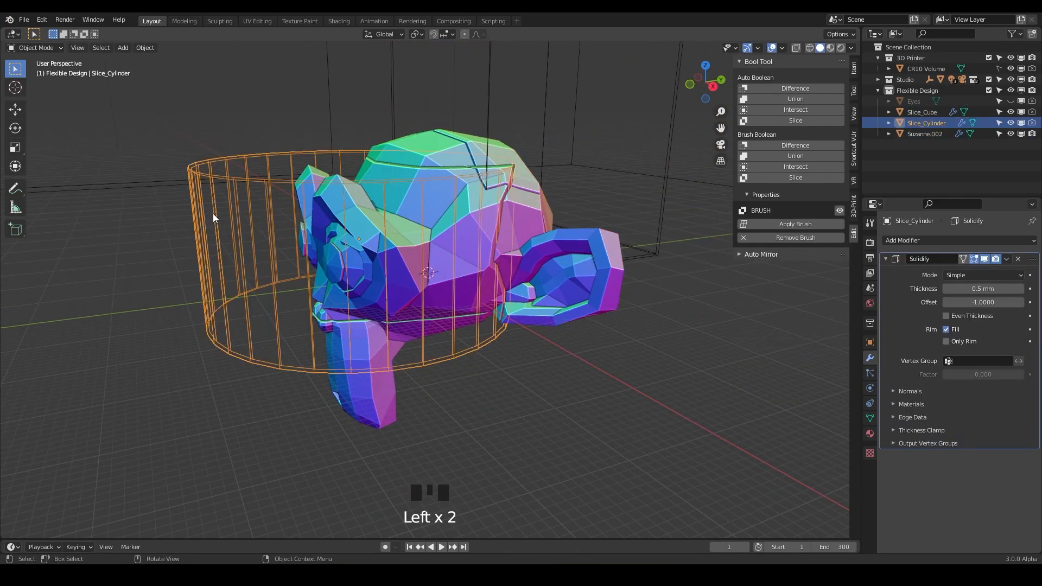
key("h")
left_click(489, 132)
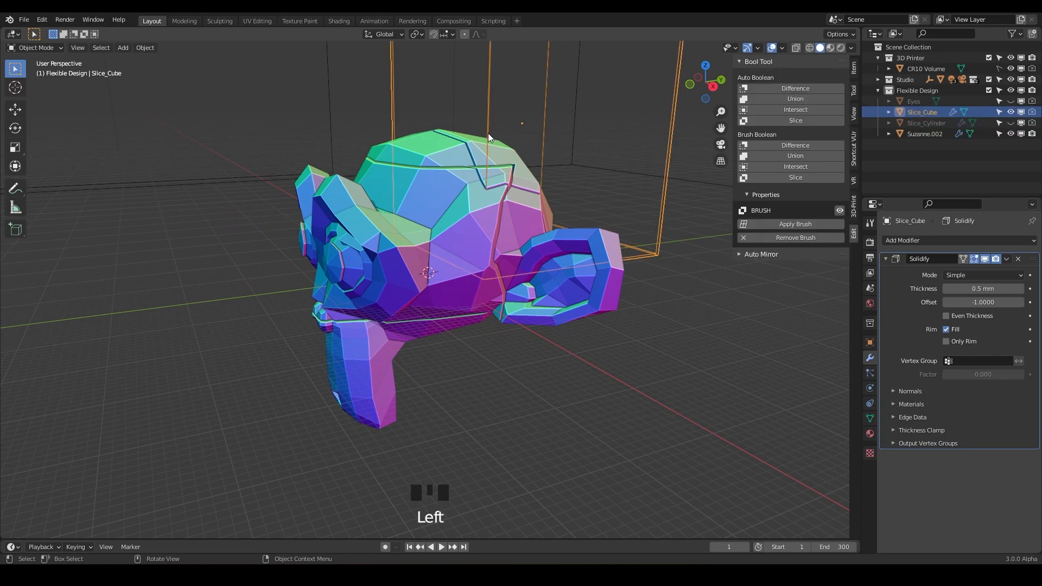
key("h")
- Rename the Suzanne.002 object as Suzanne.AdvSlice
left_click(444, 229)
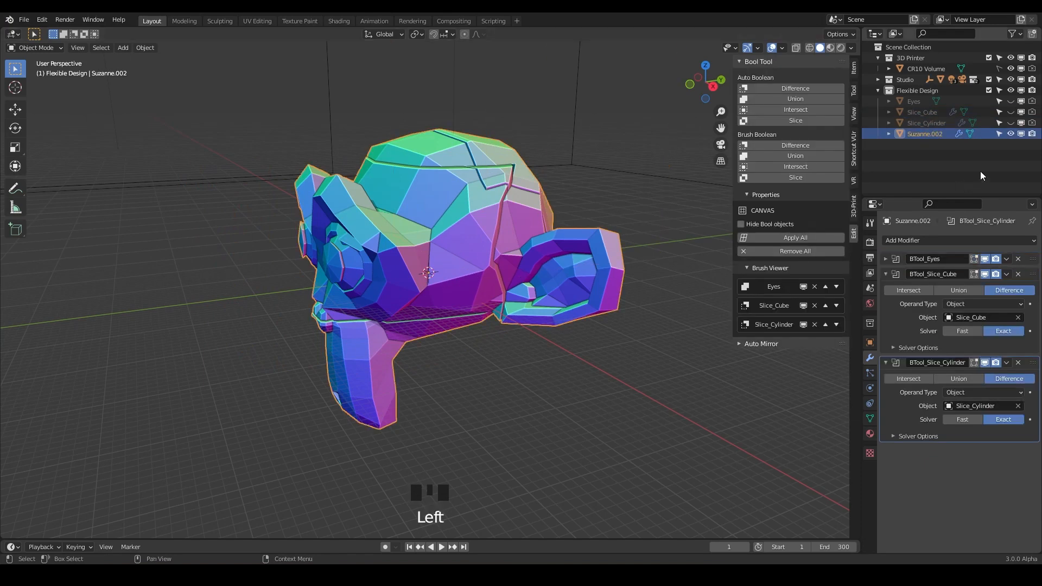
double_click(940, 135)
left_click(938, 134)
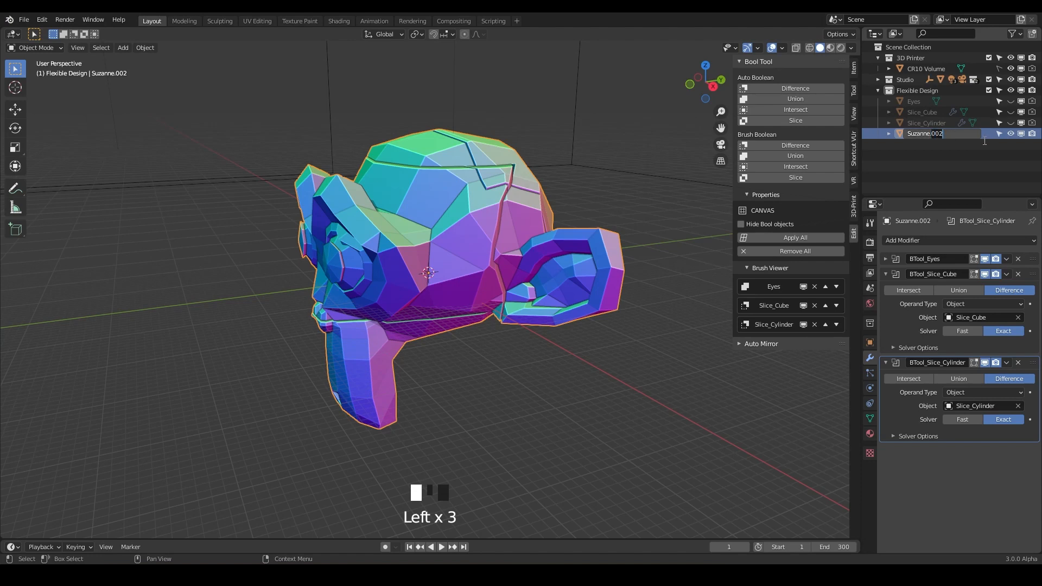
type(".AdvSlice")
key("Return")
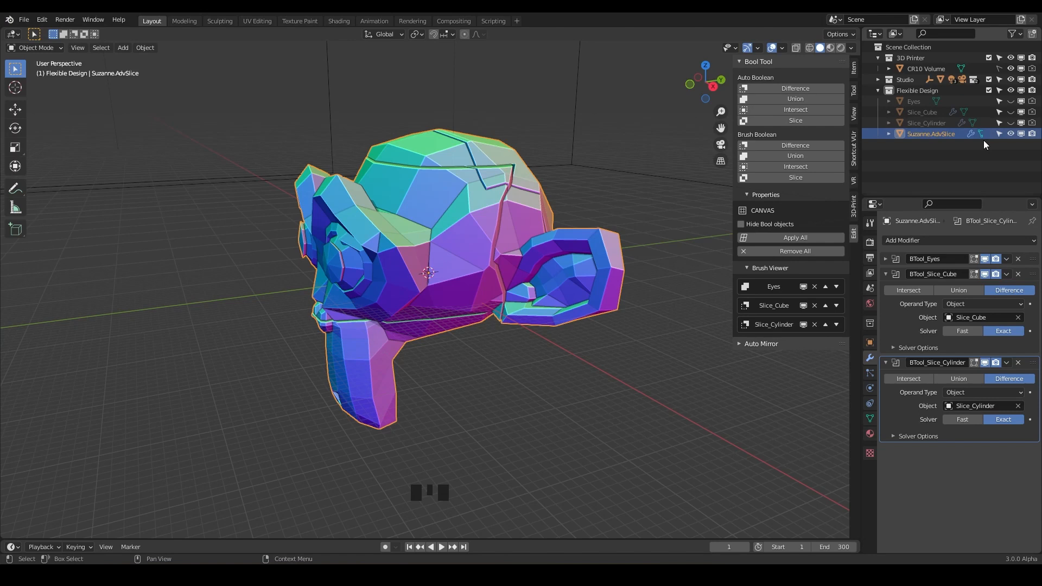
- Save the file and export Suzanne.AdvSlice as an STL to the NEW_SLICES folder with the 3D-Print tools
left_click(857, 209)
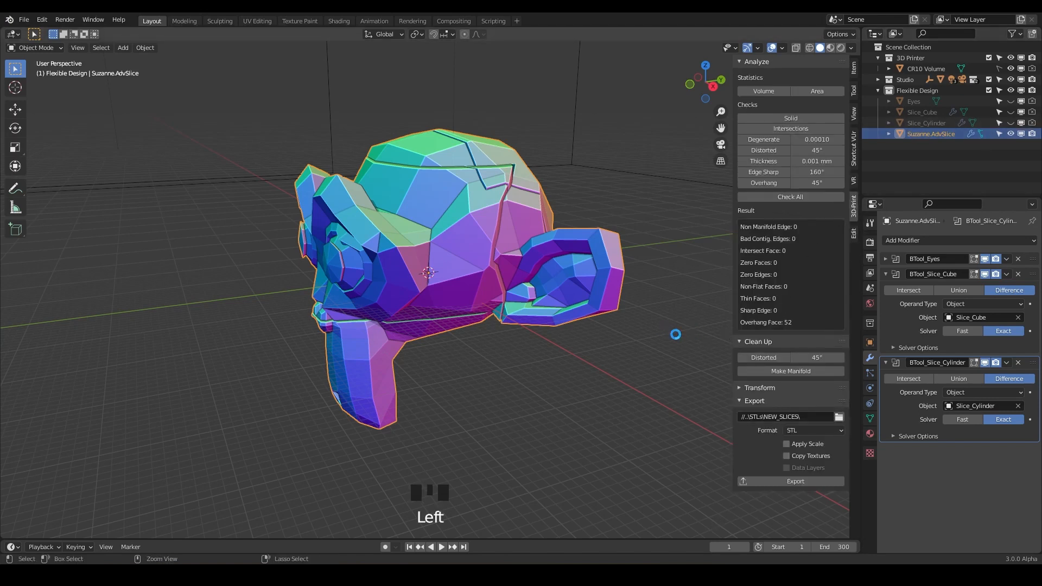
key("ctrl+s")
left_click(775, 483)
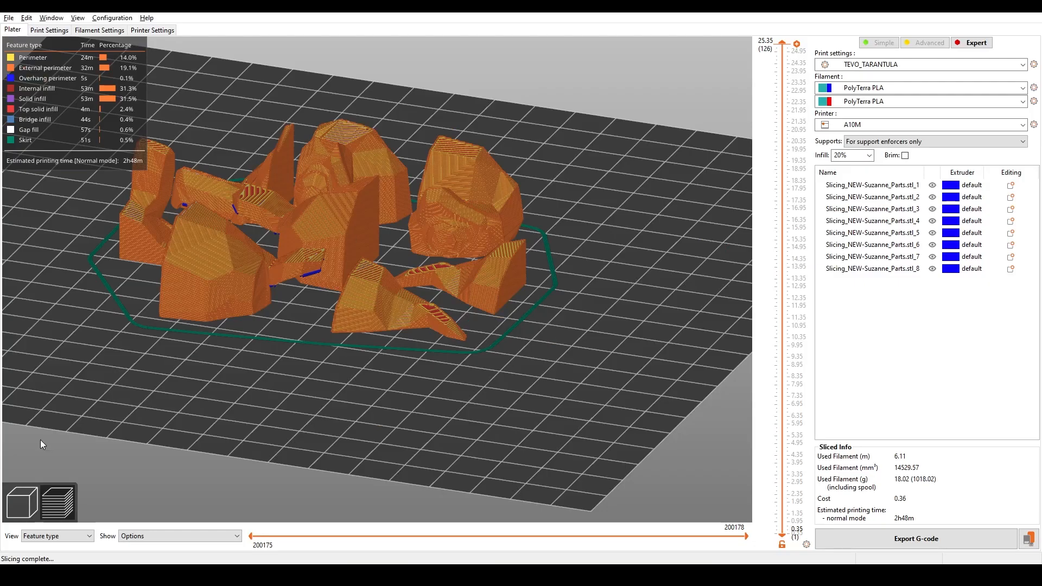
- Switch to PrusaSlicer's 3D editor view and delete all the old Suzanne parts from the build plate
left_click(34, 489)
left_click(362, 210)
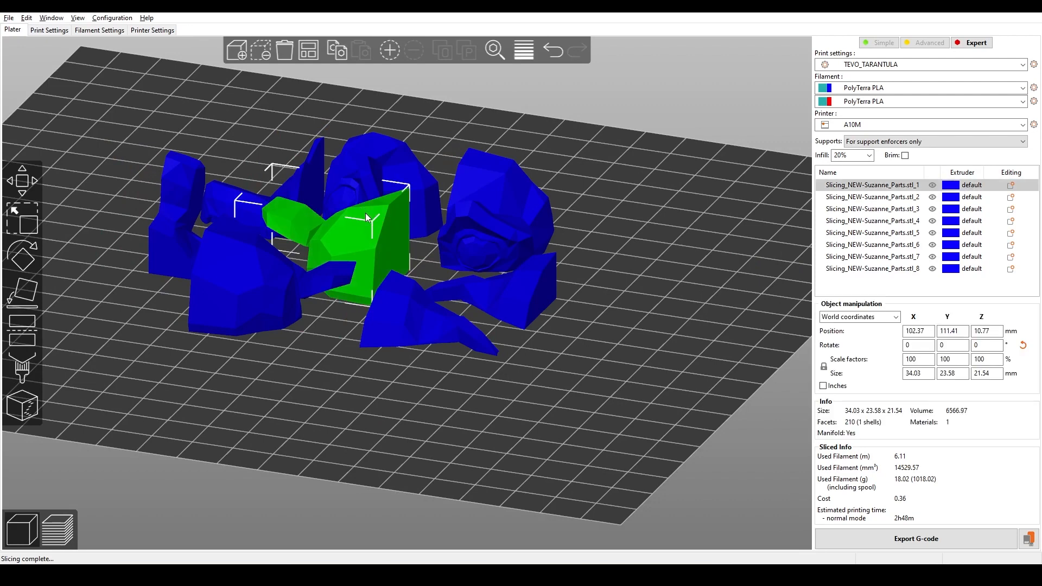
key("ctrl+a")
key("Delete")
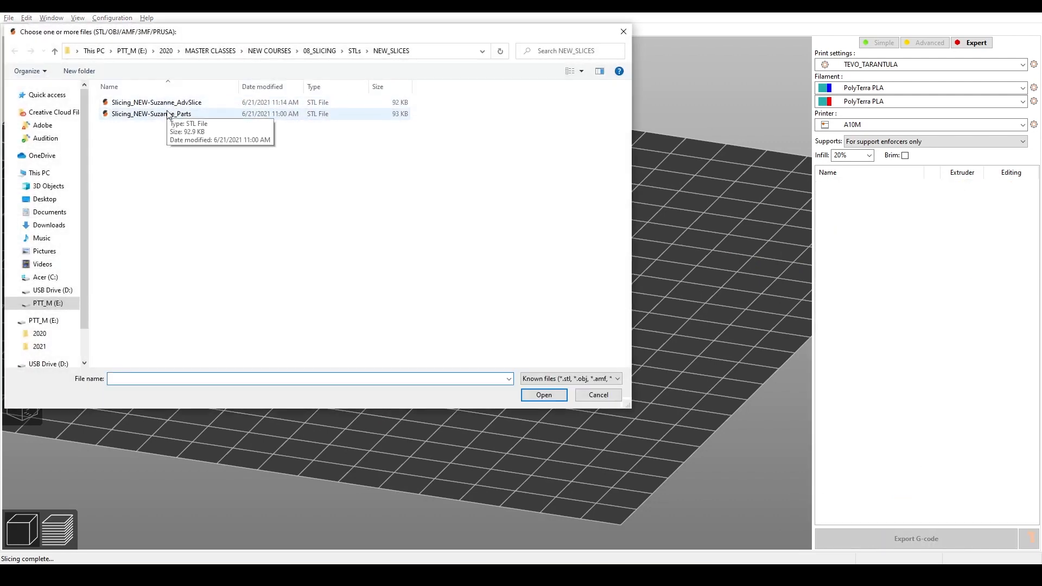
- Import the Slicing_NEW-Suzanne_AdvSlice STL and split it into separate objects
left_click(171, 103)
left_click(543, 395)
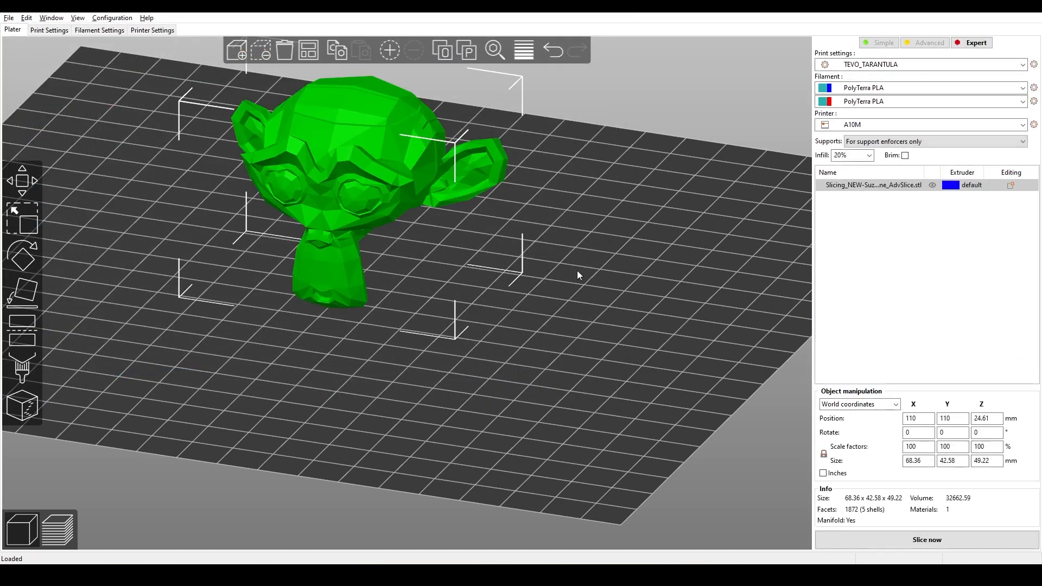
left_click(448, 51)
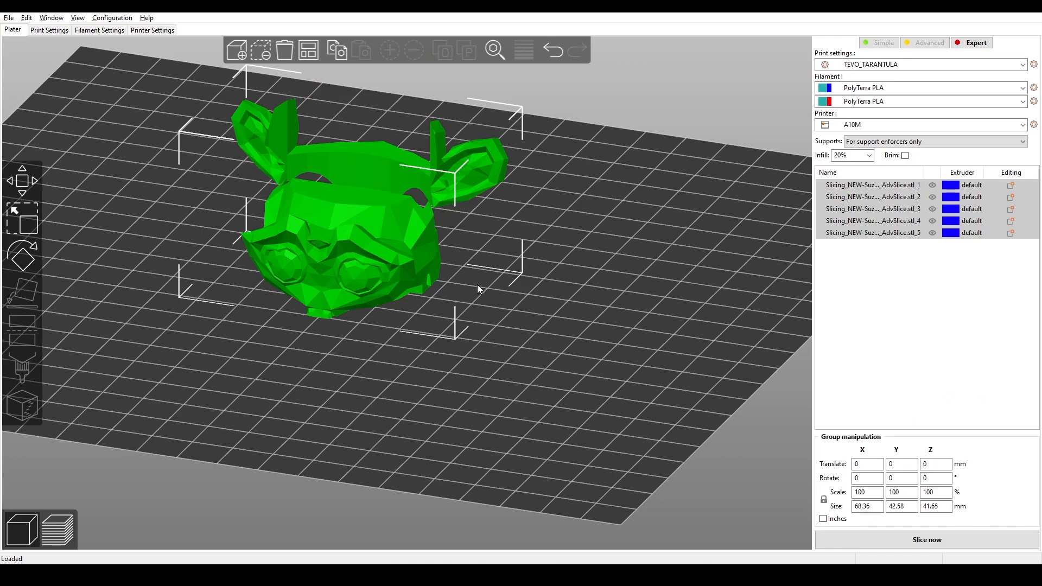
- Arrange the split parts on the build plate, and select the part with the ears to inspect it
key("a")
left_click_drag(456, 458, 386, 119)
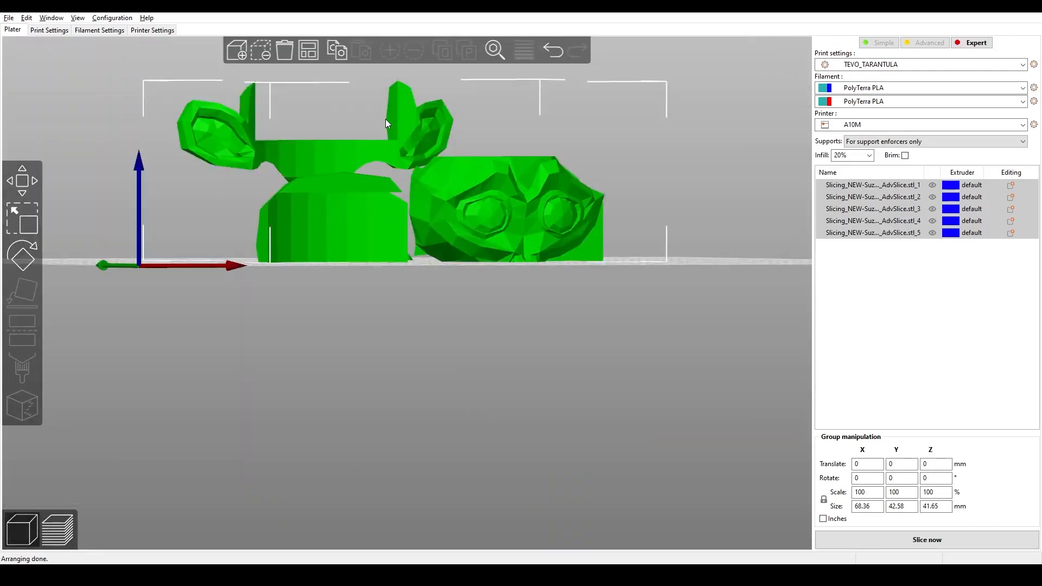
left_click(430, 416)
left_click(412, 138)
left_click_drag(407, 380, 392, 422)
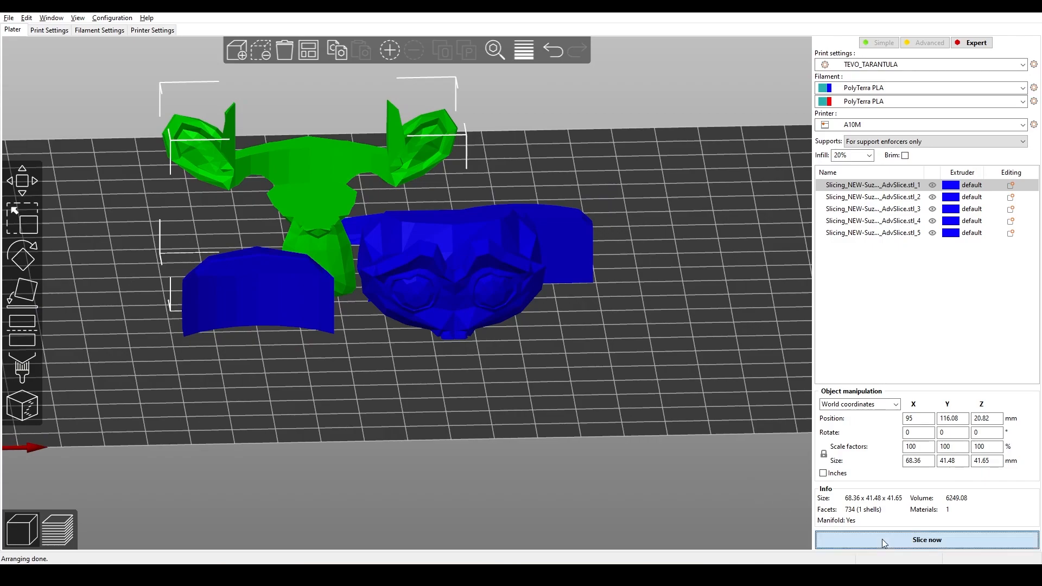